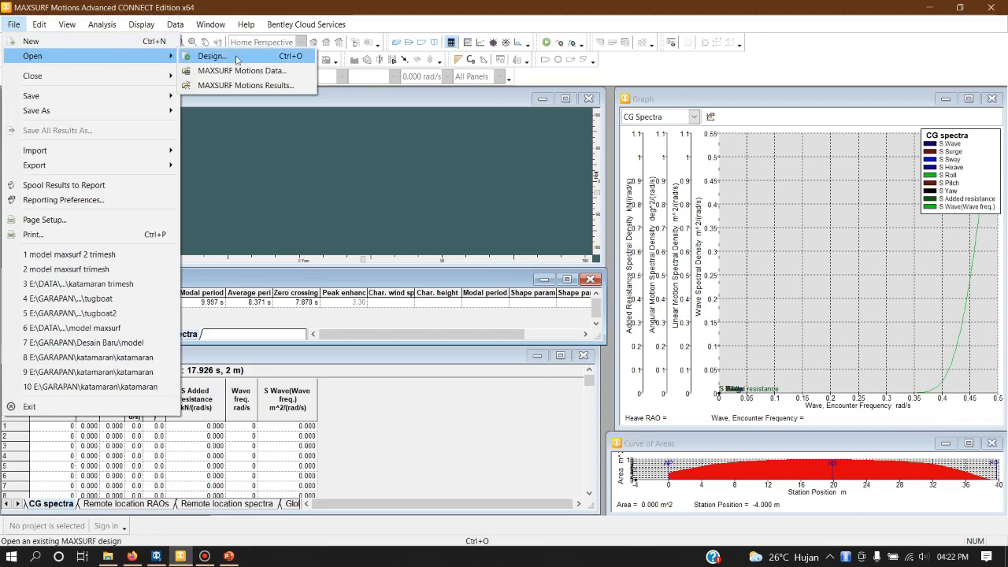
Open the design file "model maxsurf" from the SHIP STATE folder, discarding all existing results
{"action": "left_click", "coordinate": [209, 55]}
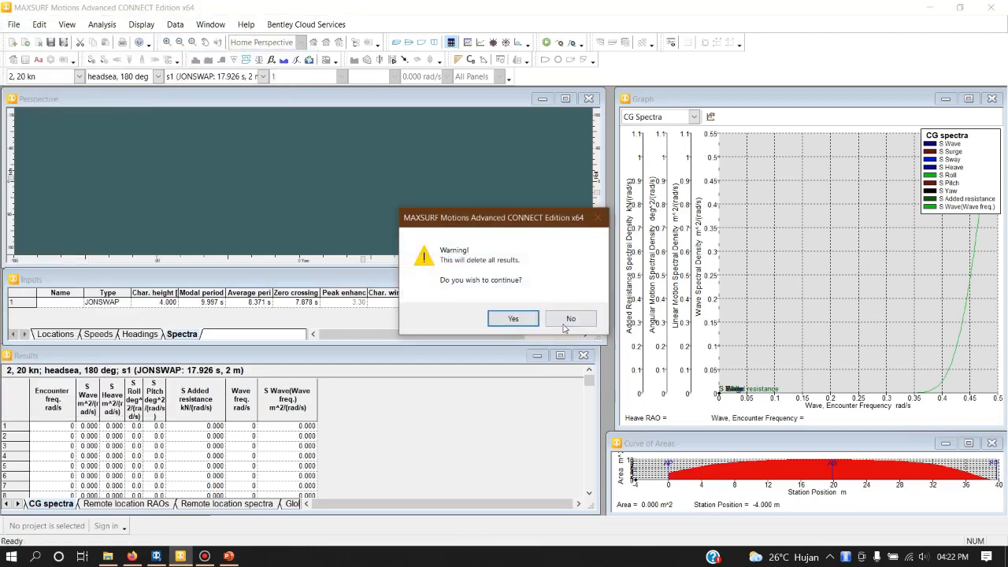
{"action": "left_click", "coordinate": [512, 318]}
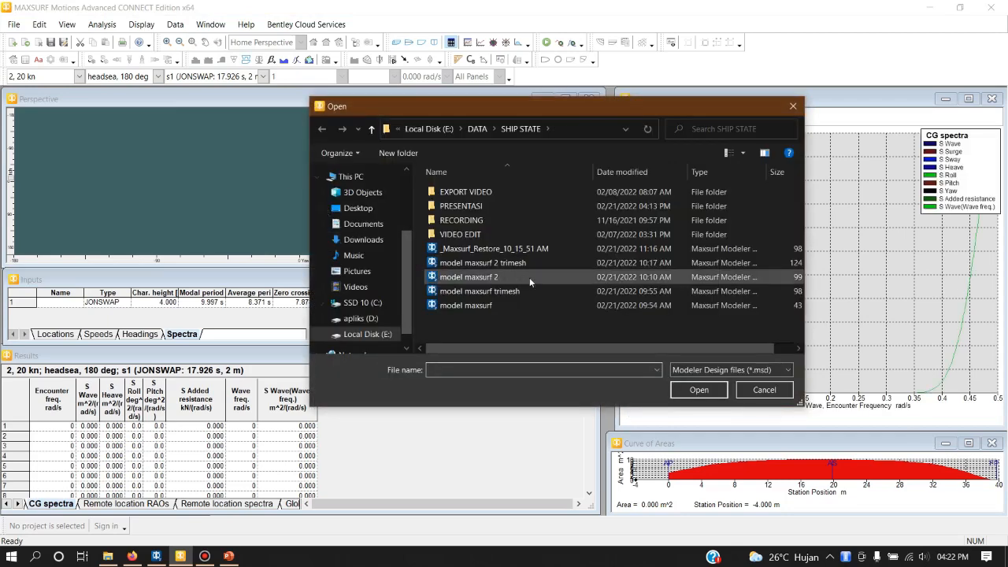
{"action": "left_click", "coordinate": [534, 278]}
{"action": "left_click", "coordinate": [523, 295]}
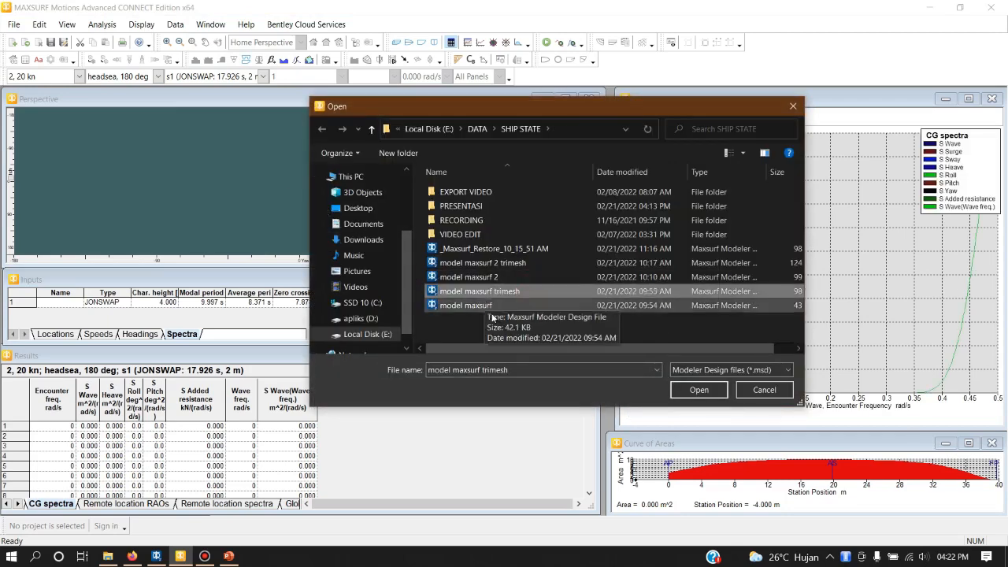
{"action": "left_click", "coordinate": [511, 305]}
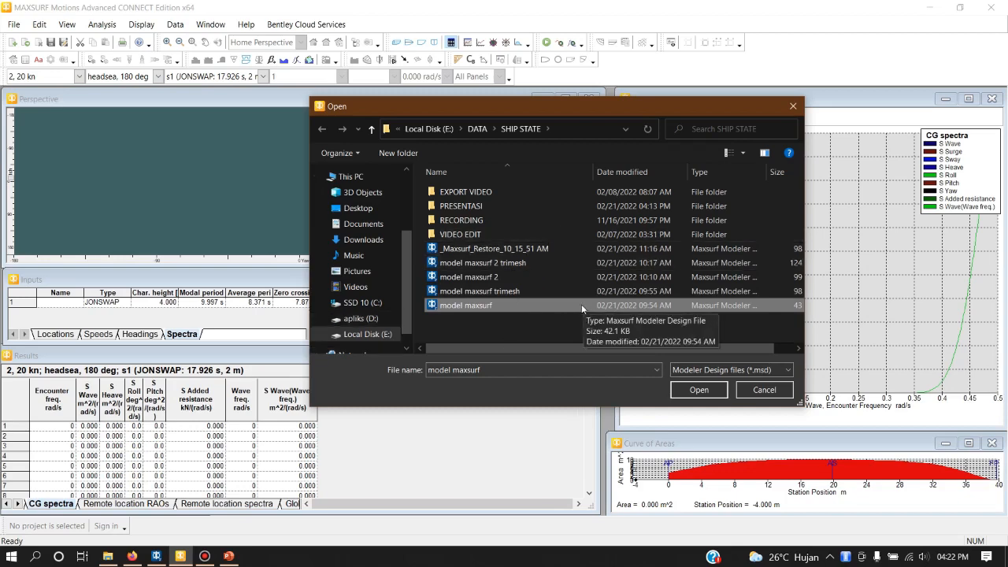
{"action": "left_click", "coordinate": [683, 389]}
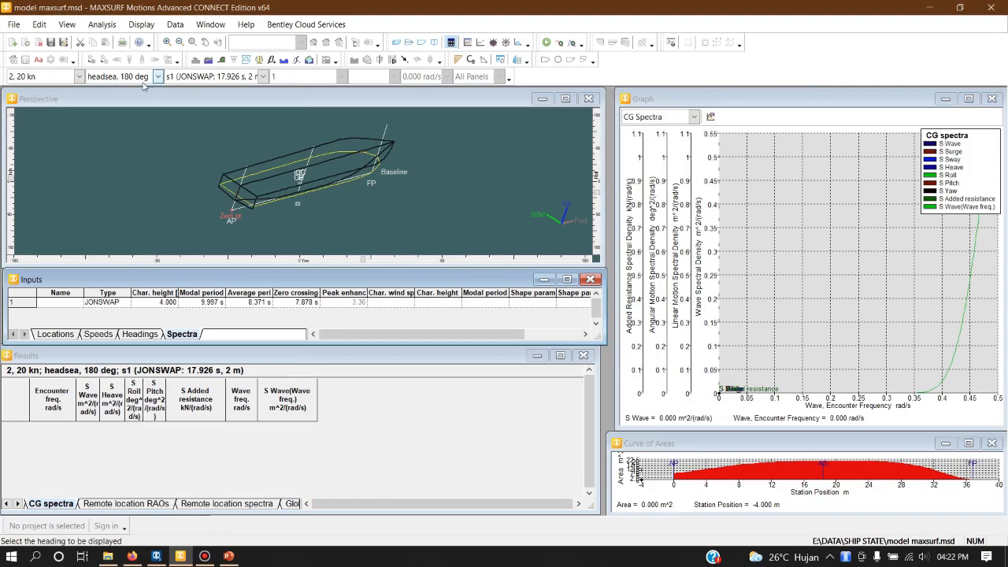
Confirm the vessel's draft at midships as 3 m with zero trim
{"action": "left_click", "coordinate": [102, 25]}
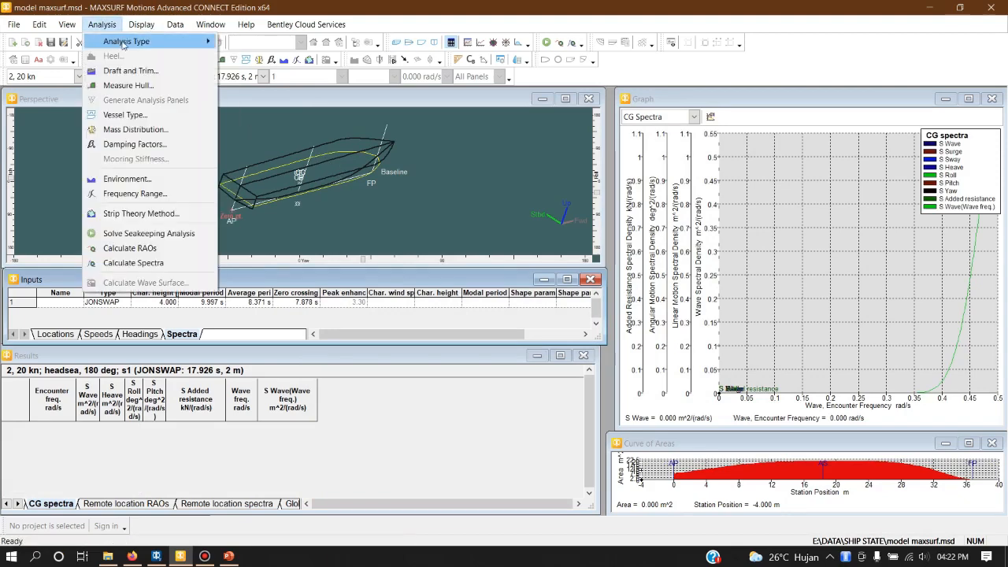
{"action": "mouse_move", "coordinate": [138, 41]}
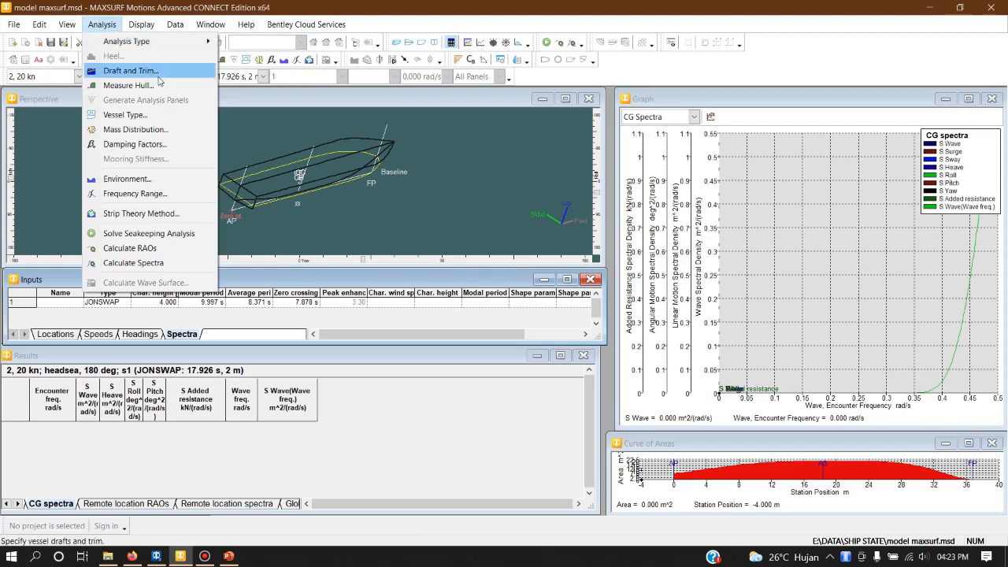
{"action": "left_click", "coordinate": [133, 70]}
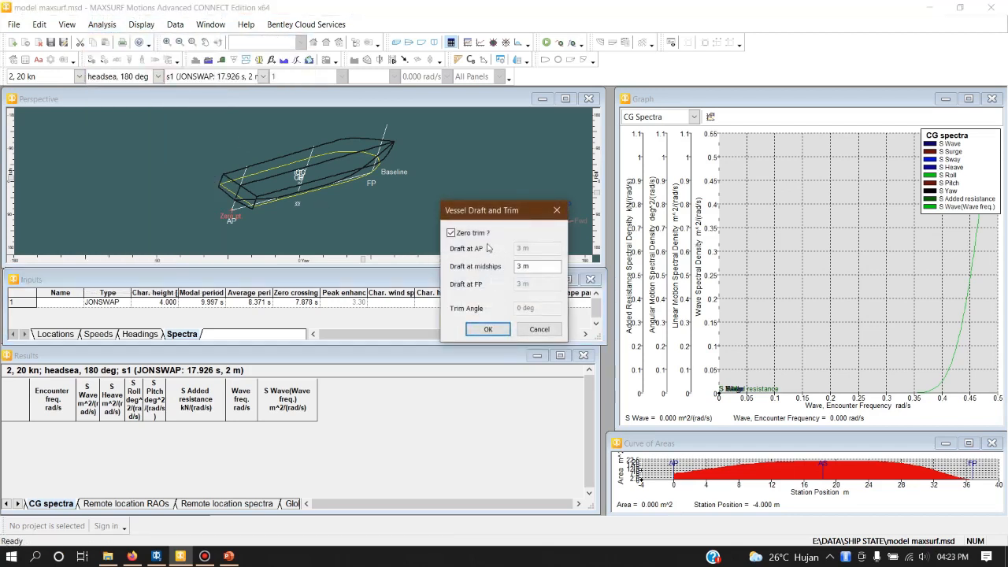
{"action": "left_click", "coordinate": [543, 268]}
{"action": "double_click", "coordinate": [534, 267]}
{"action": "left_click", "coordinate": [487, 329]}
Measure the hull from all four NURBS surfaces with 41 mapped sections and a maximum of 3 mapping terms
{"action": "left_click", "coordinate": [103, 24]}
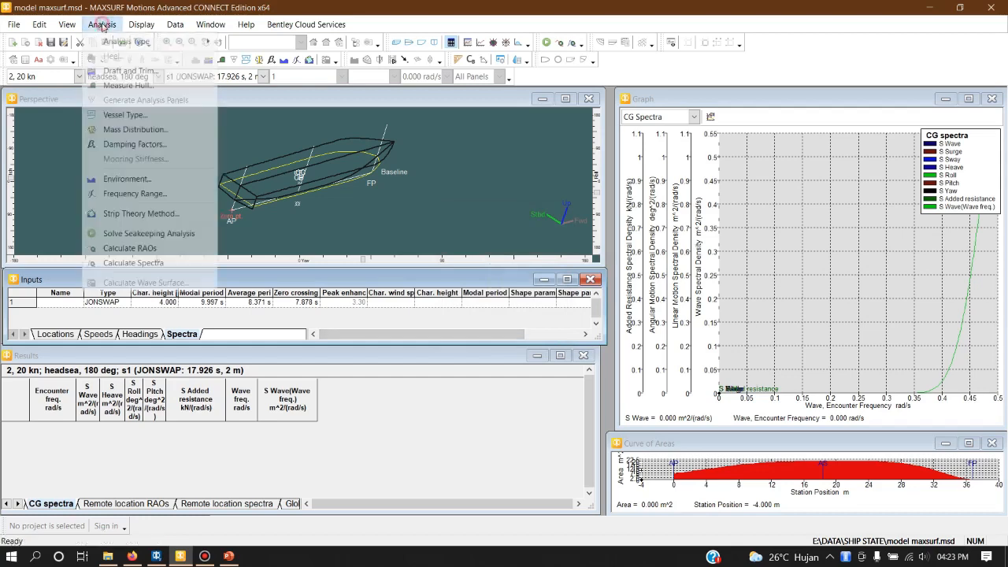
{"action": "left_click", "coordinate": [173, 85]}
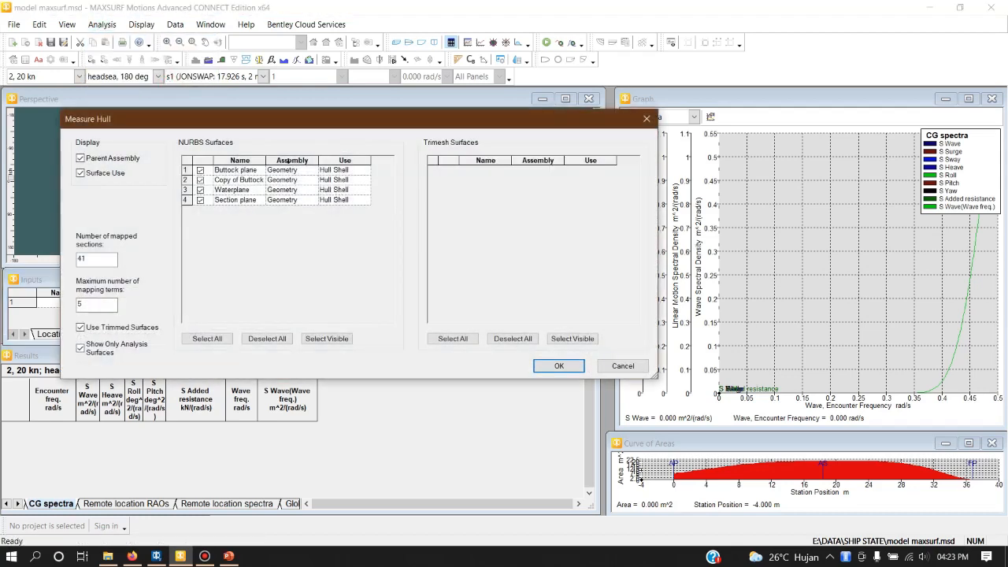
{"action": "left_click", "coordinate": [101, 256]}
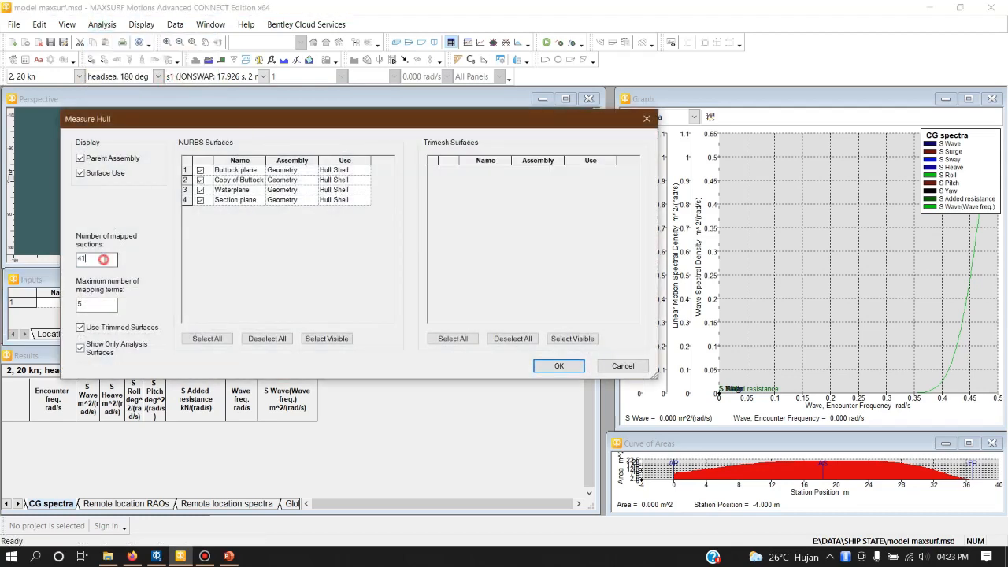
{"action": "left_click", "coordinate": [106, 303]}
{"action": "left_click", "coordinate": [96, 258]}
{"action": "left_click", "coordinate": [98, 302]}
{"action": "left_click_drag", "start_coordinate": [291, 130], "coordinate": [629, 60]}
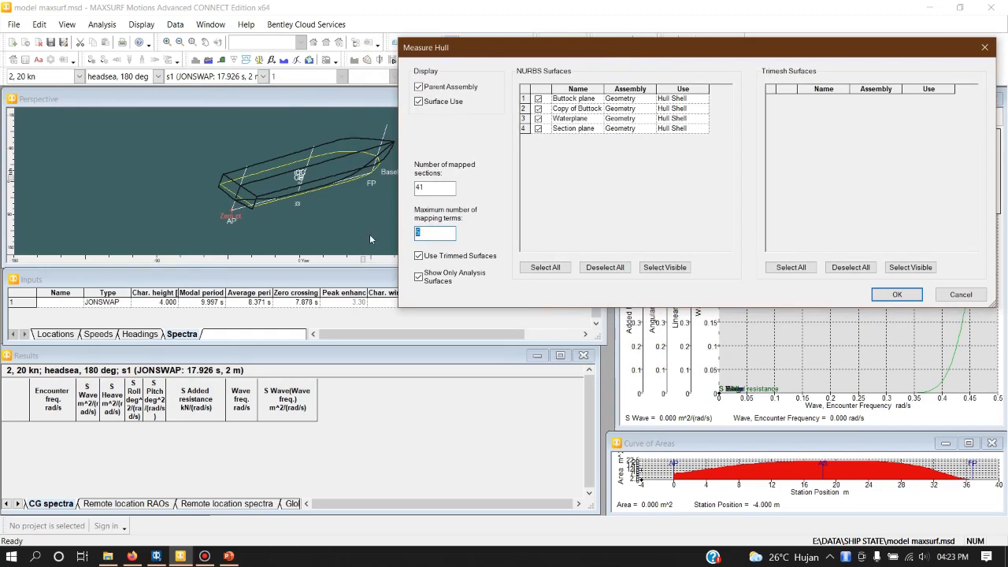
{"action": "key", "text": "BackSpace"}
{"action": "type", "text": "3"}
{"action": "left_click", "coordinate": [896, 293]}
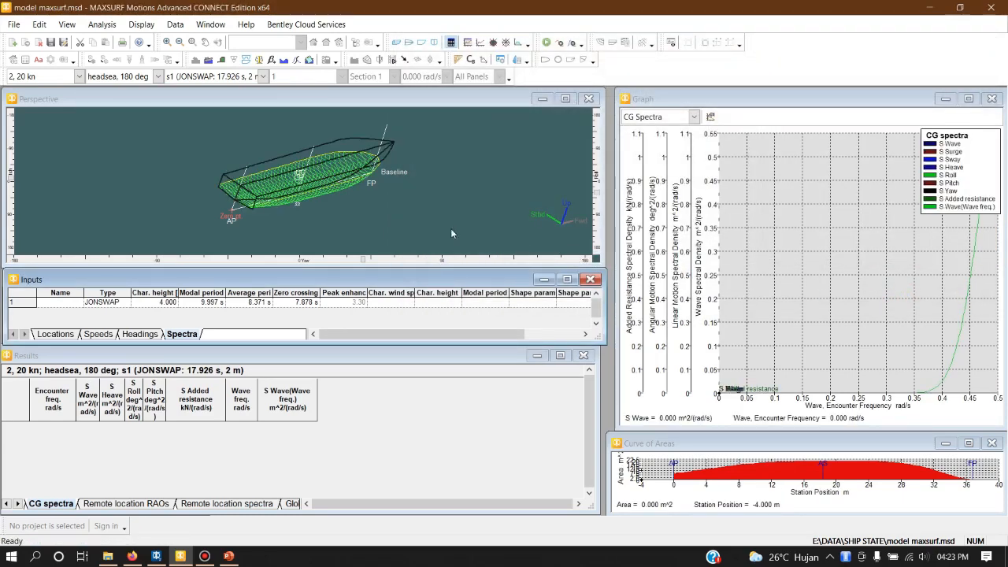
Show the body plan and examine how closely the mapped sections follow the hull shape
{"action": "left_click", "coordinate": [433, 43]}
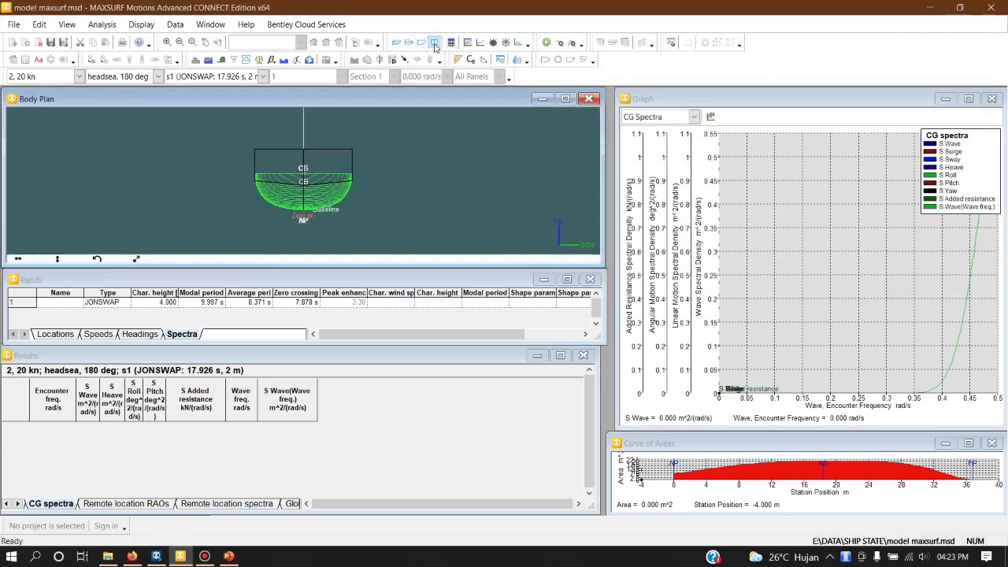
{"action": "scroll", "coordinate": [302, 189], "scroll_direction": "up", "scroll_amount": 2}
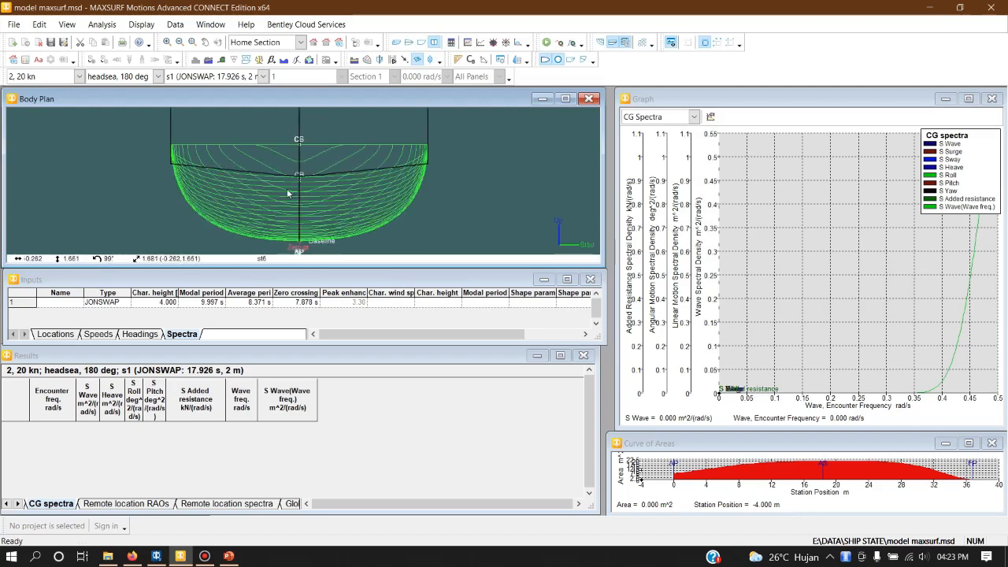
{"action": "scroll", "coordinate": [283, 188], "scroll_direction": "up", "scroll_amount": 2}
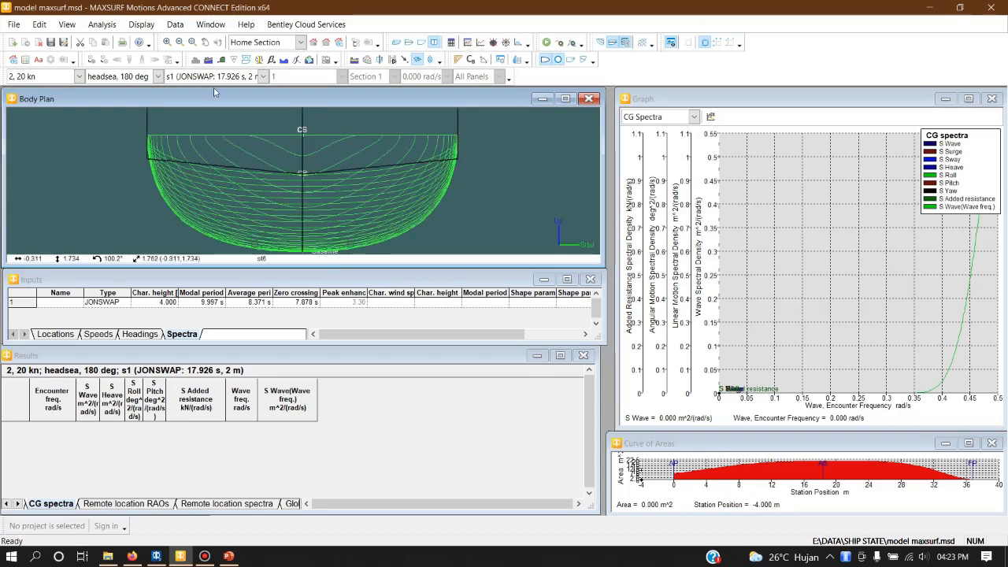
Remeasure the hull with the maximum number of mapping terms set to 5
{"action": "left_click", "coordinate": [108, 25]}
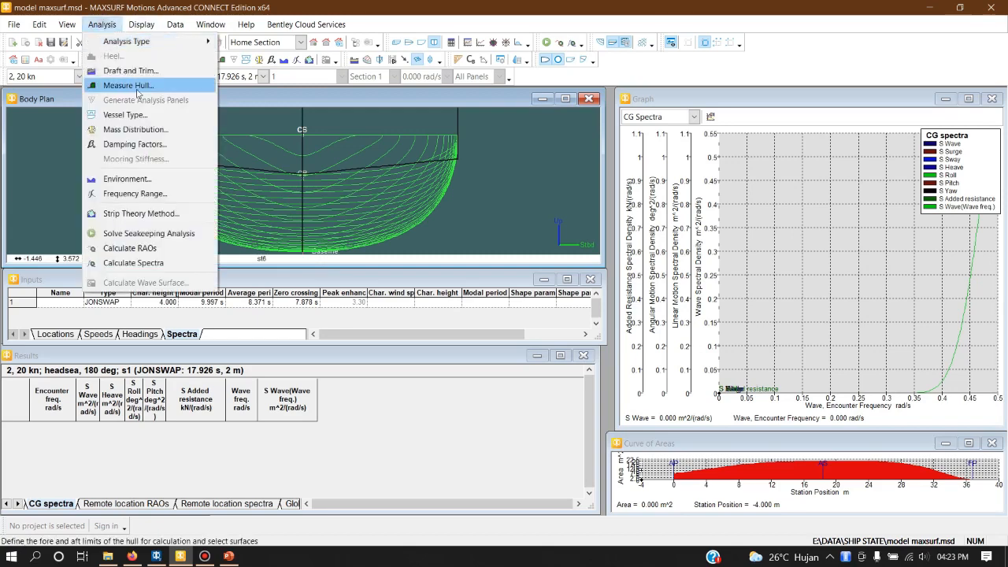
{"action": "left_click", "coordinate": [138, 88]}
{"action": "double_click", "coordinate": [425, 232]}
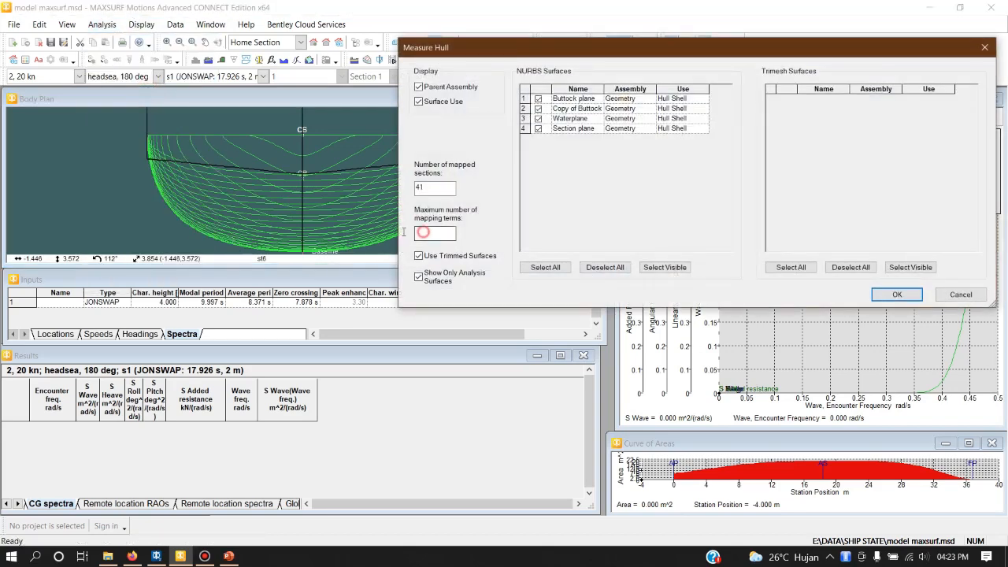
{"action": "type", "text": "5"}
{"action": "left_click", "coordinate": [905, 293]}
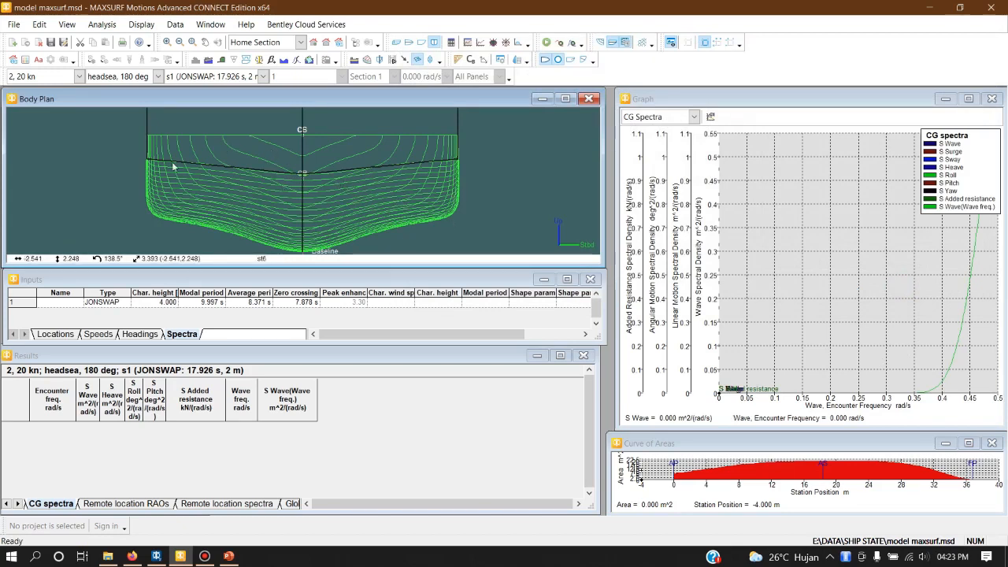
Show the hull in profile to check the mapped sections along its length
{"action": "left_click", "coordinate": [116, 28]}
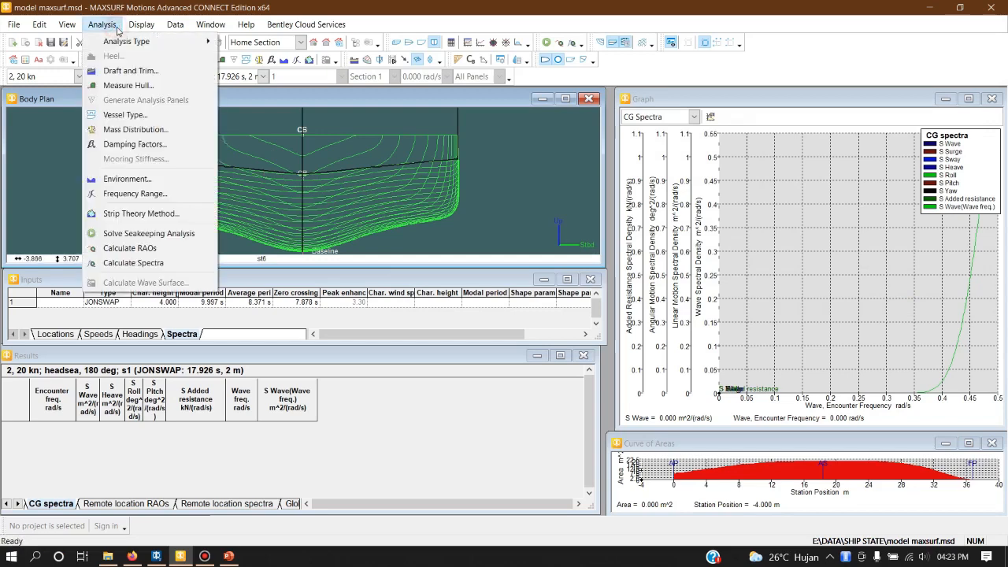
{"action": "left_click", "coordinate": [116, 28]}
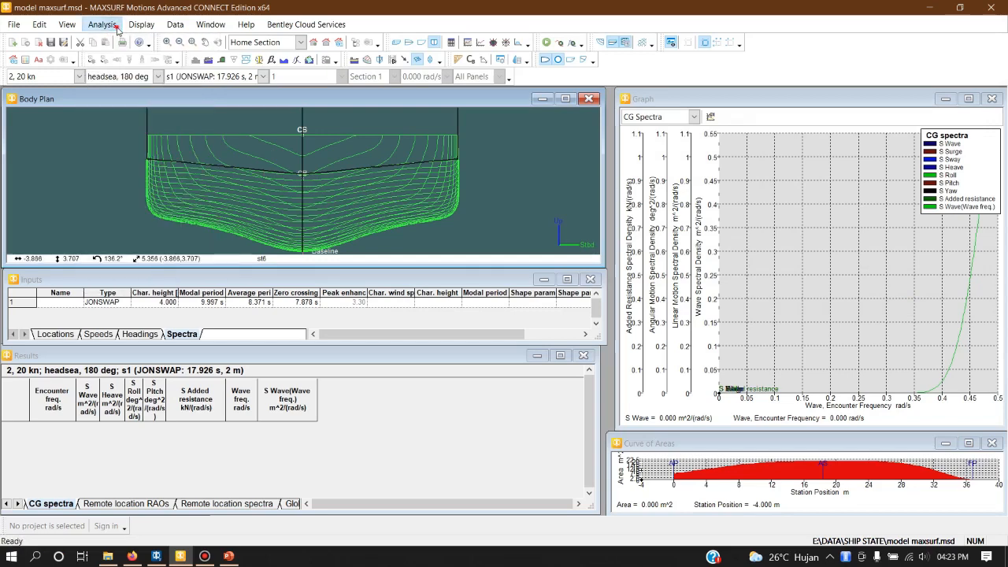
{"action": "left_click", "coordinate": [421, 43]}
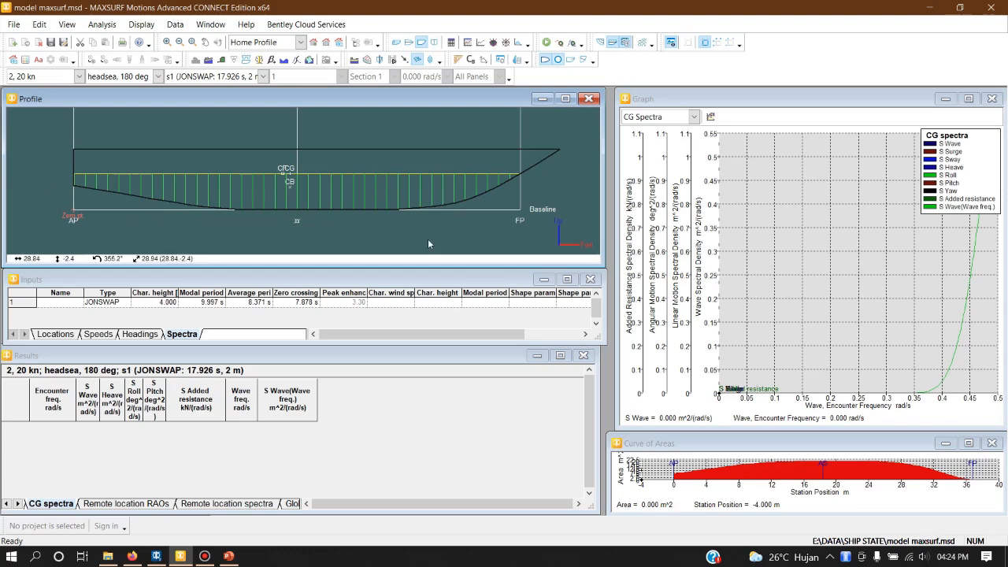
Confirm the vessel's mass distribution with the VCG at 3 m and the default roll, pitch and yaw gyradii
{"action": "left_click", "coordinate": [102, 25]}
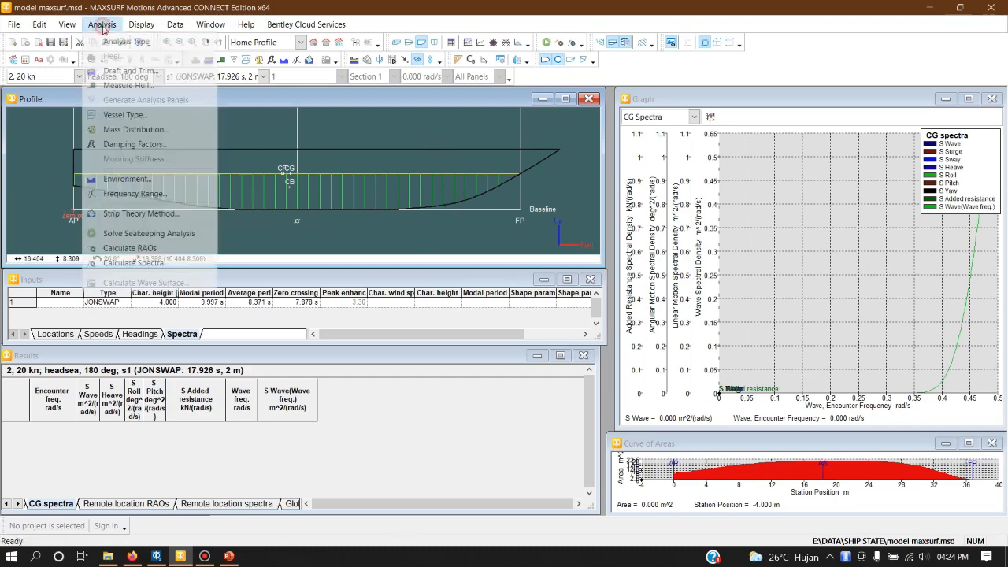
{"action": "left_click", "coordinate": [173, 135]}
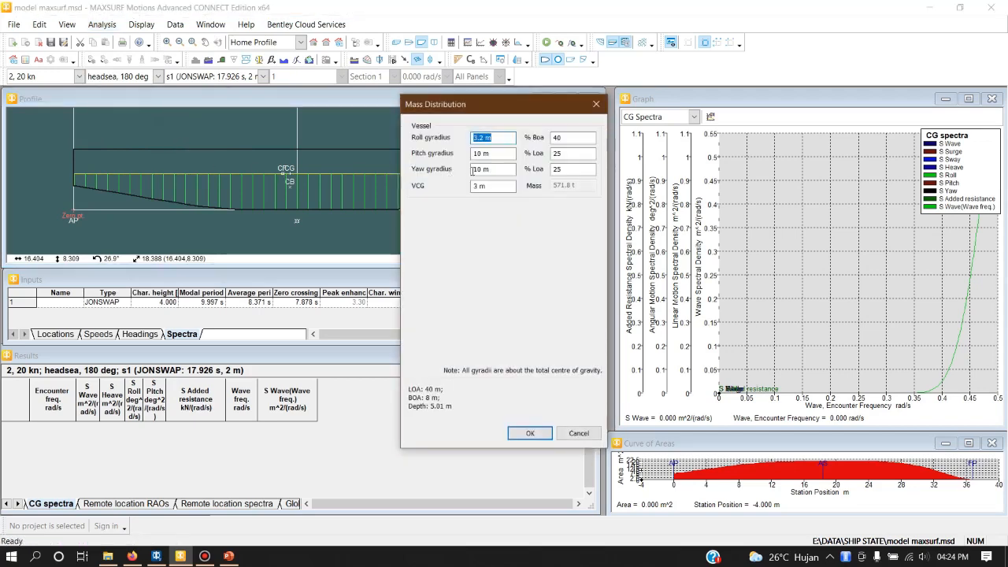
{"action": "left_click", "coordinate": [492, 186]}
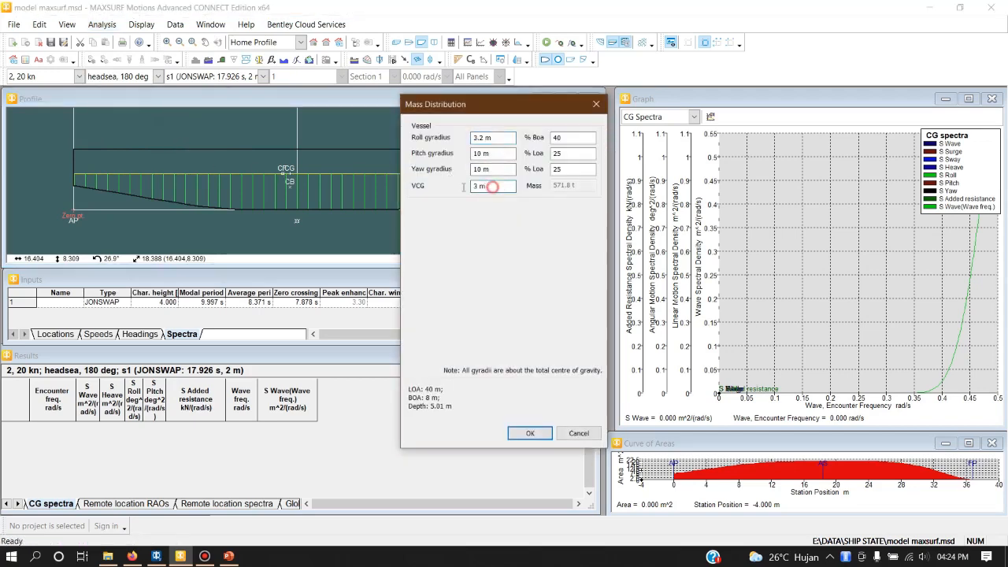
{"action": "left_click_drag", "start_coordinate": [464, 187], "coordinate": [481, 239]}
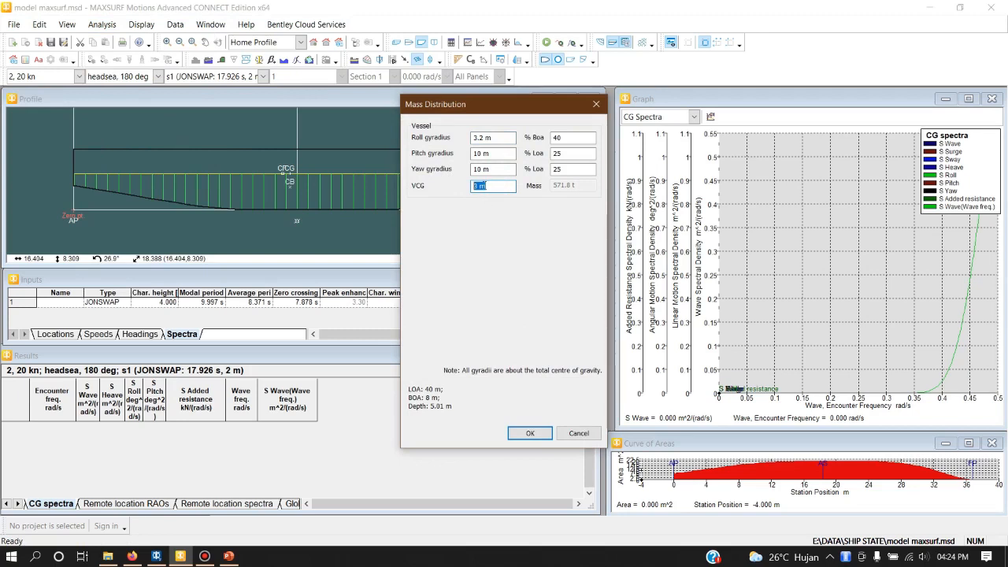
{"action": "left_click", "coordinate": [487, 188]}
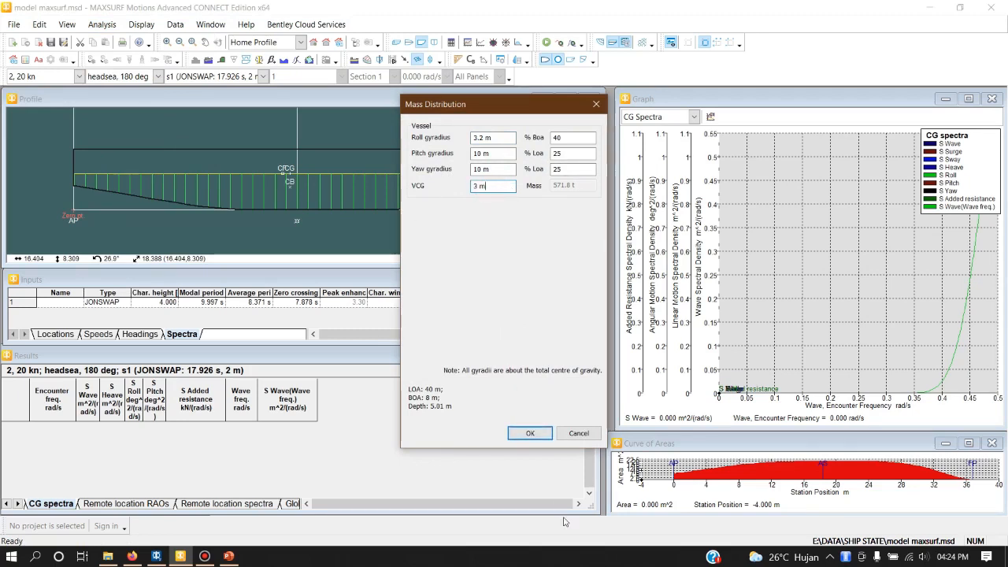
{"action": "left_click", "coordinate": [529, 433]}
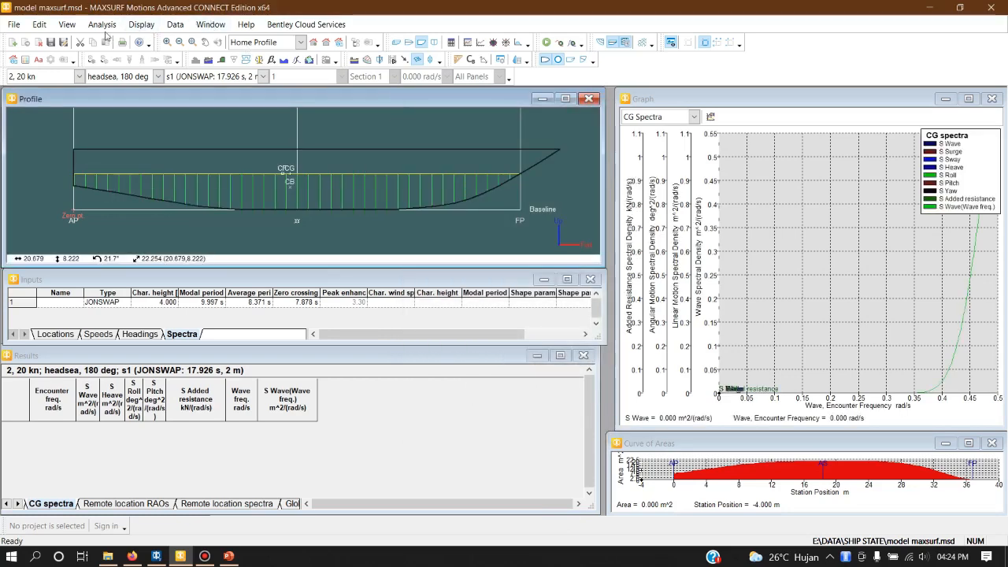
Review the Frequency Range settings for the RAO evaluation and dismiss them without changes
{"action": "left_click", "coordinate": [101, 24]}
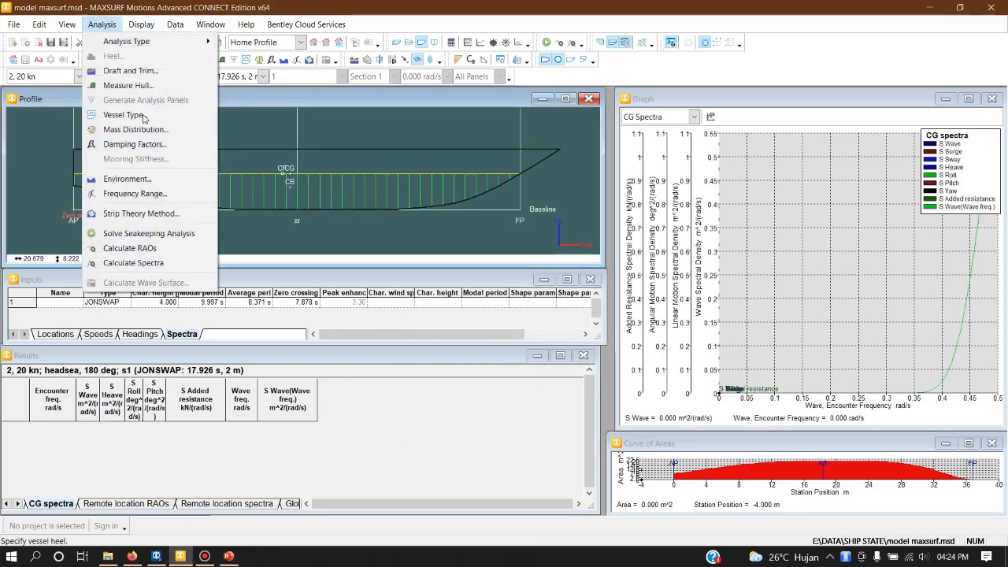
{"action": "left_click", "coordinate": [192, 194]}
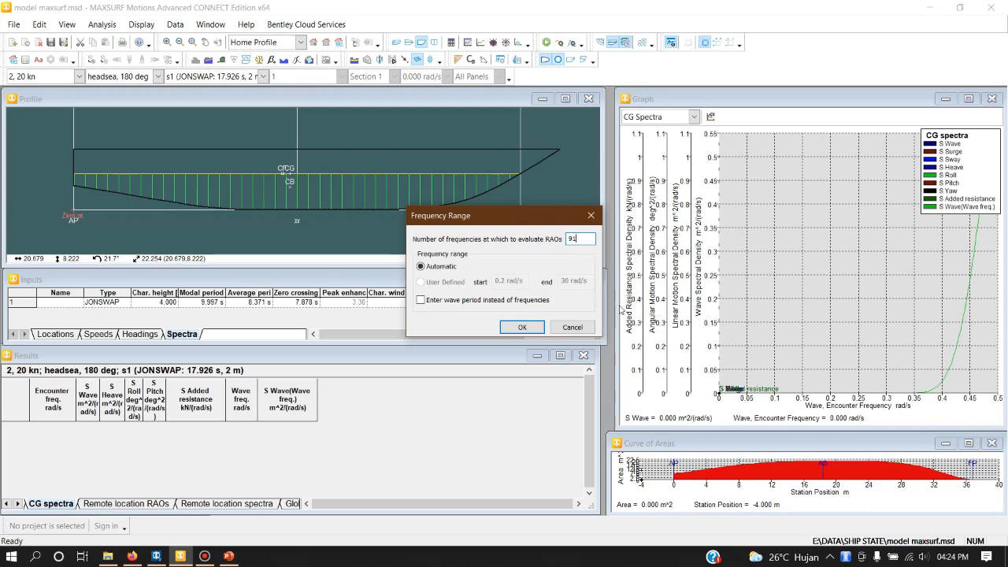
{"action": "left_click", "coordinate": [571, 330]}
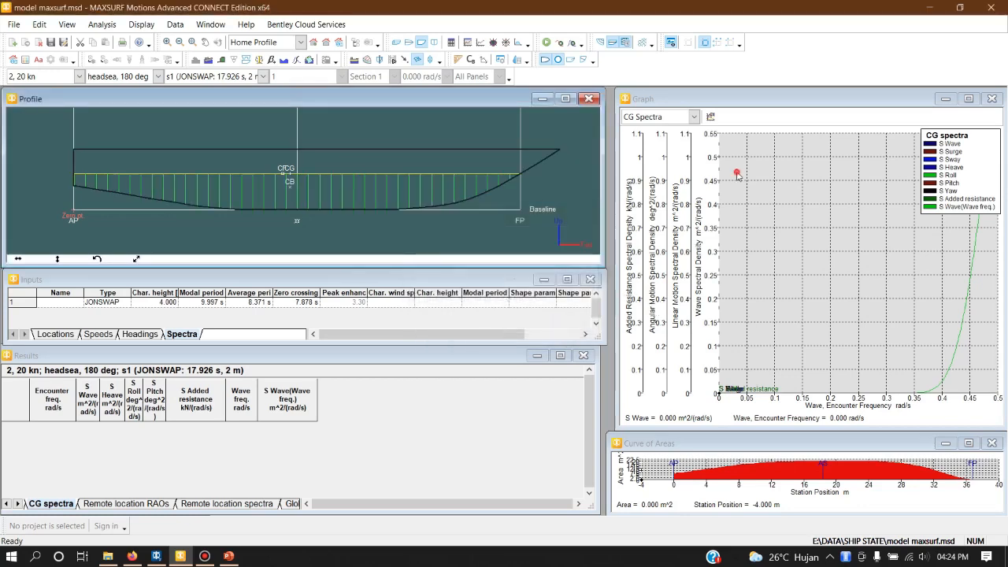
Examine the tabulated data behind the CG spectra graph, then close the table
{"action": "double_click", "coordinate": [736, 175]}
{"action": "scroll", "coordinate": [269, 252], "scroll_direction": "down", "scroll_amount": 20}
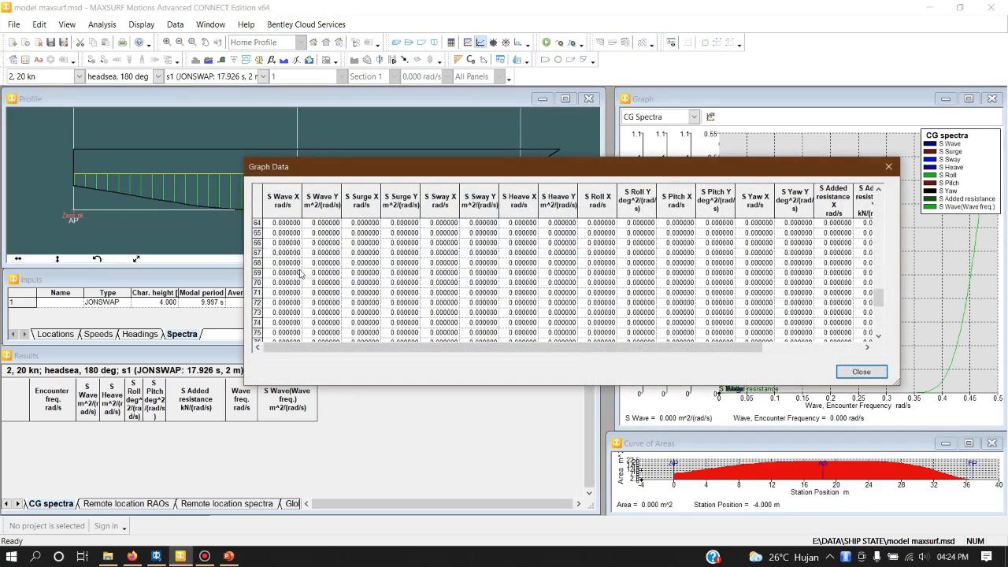
{"action": "scroll", "coordinate": [280, 321], "scroll_direction": "up", "scroll_amount": 20}
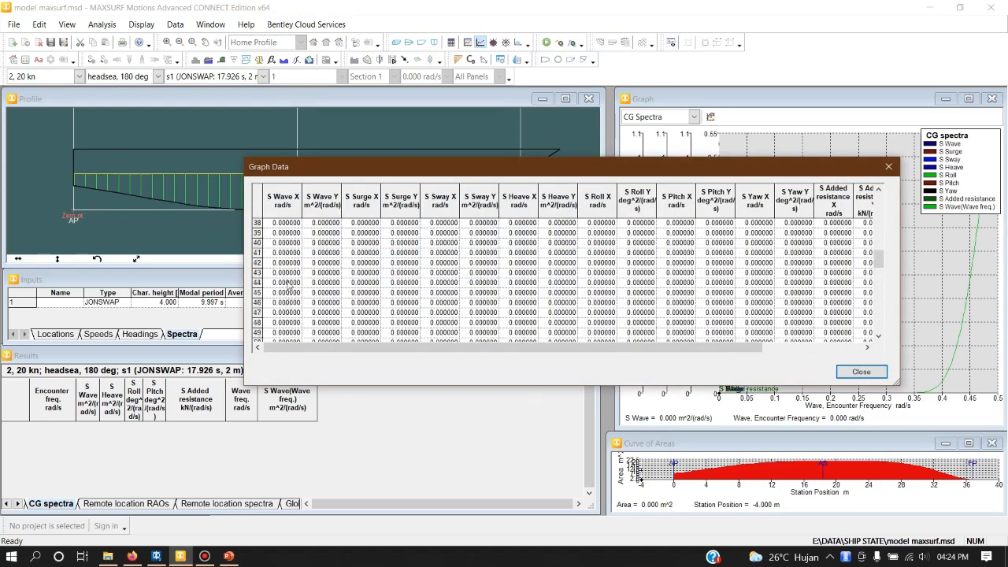
{"action": "scroll", "coordinate": [289, 234], "scroll_direction": "down", "scroll_amount": 20}
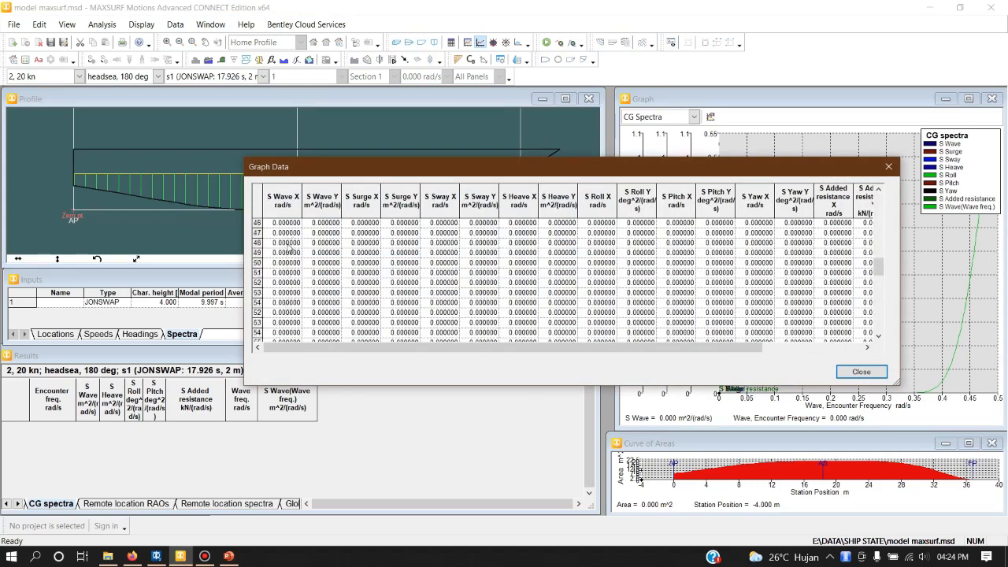
{"action": "left_click", "coordinate": [888, 166]}
Rename the zero-speed entry in the Speeds input table as 1 and check the speed values of both entries
{"action": "left_click", "coordinate": [102, 25]}
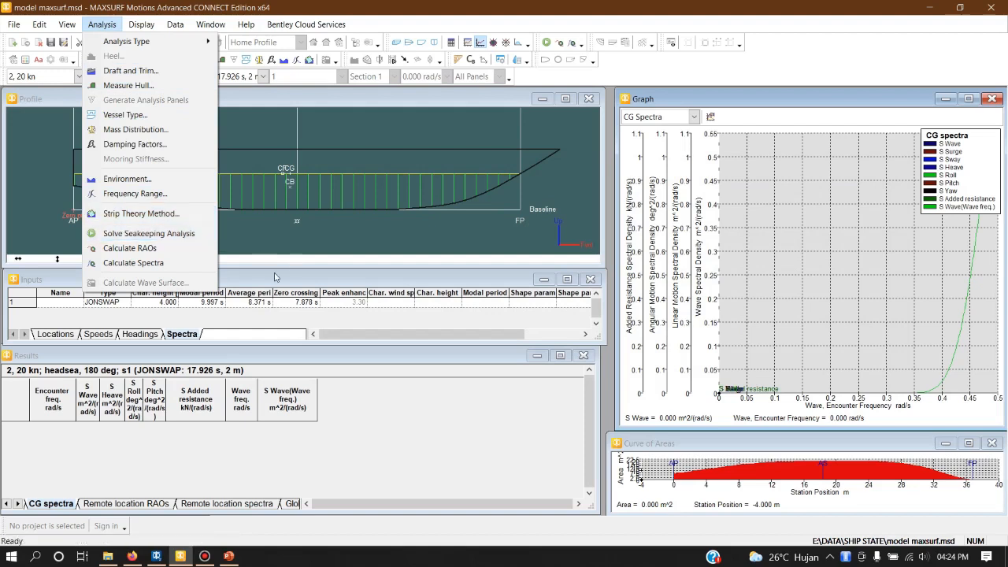
{"action": "left_click", "coordinate": [201, 234]}
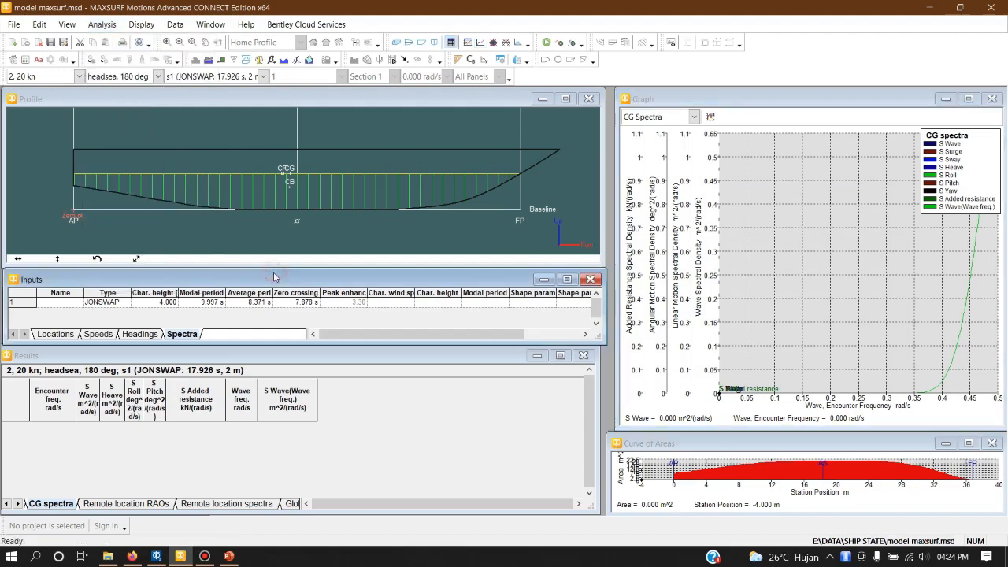
{"action": "left_click", "coordinate": [97, 333]}
{"action": "left_click", "coordinate": [58, 303]}
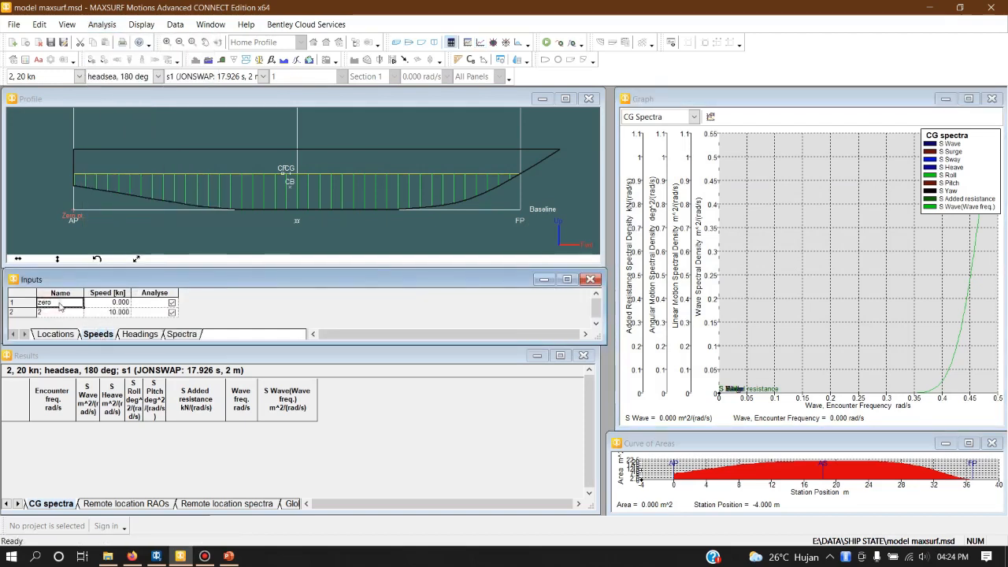
{"action": "type", "text": "1"}
{"action": "left_click", "coordinate": [53, 314]}
{"action": "key", "text": "Tab"}
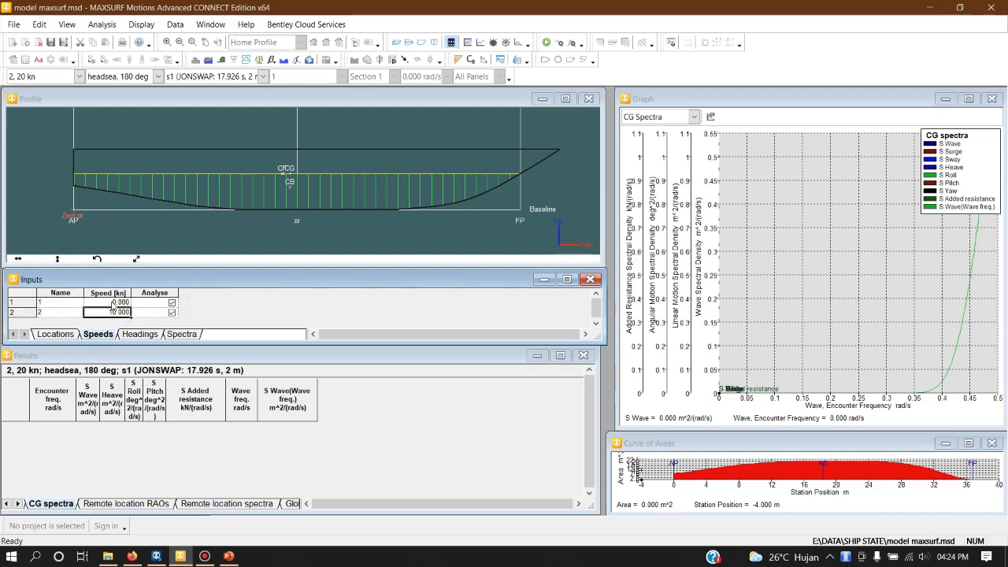
{"action": "left_click", "coordinate": [115, 303]}
{"action": "left_click", "coordinate": [123, 312]}
{"action": "left_click", "coordinate": [115, 302]}
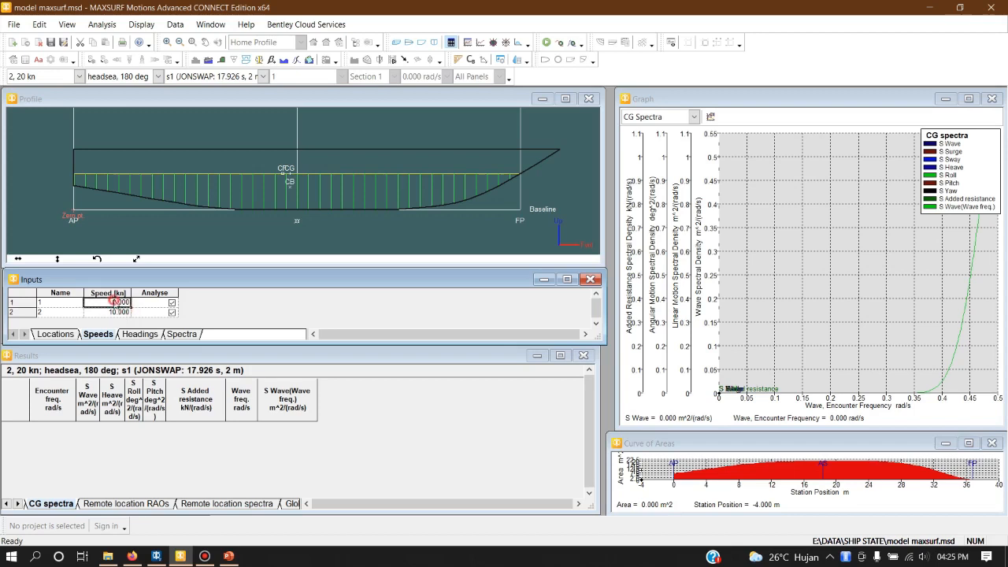
{"action": "left_click", "coordinate": [122, 312]}
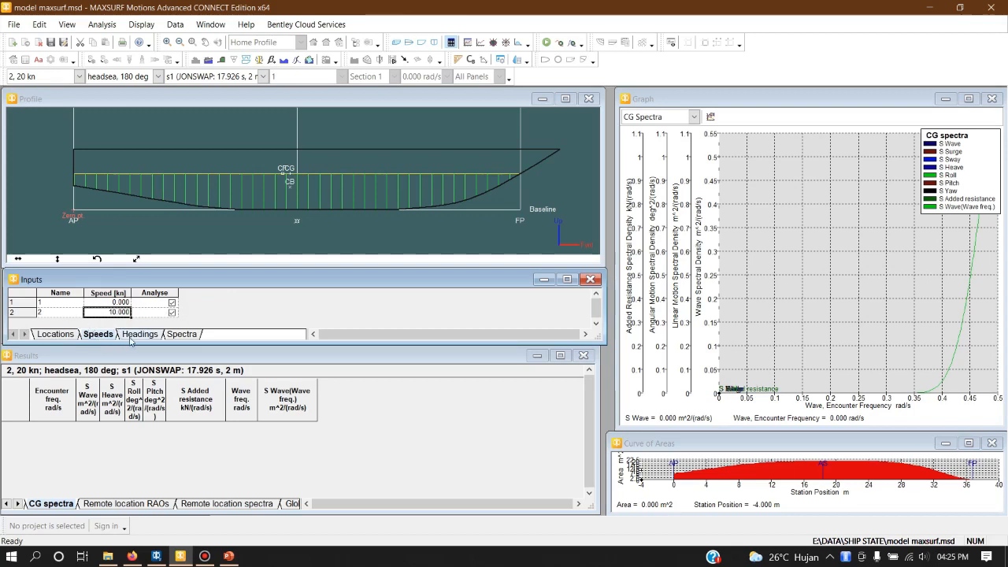
Add a third heading to the Headings input table and name it followingsea
{"action": "left_click", "coordinate": [140, 334]}
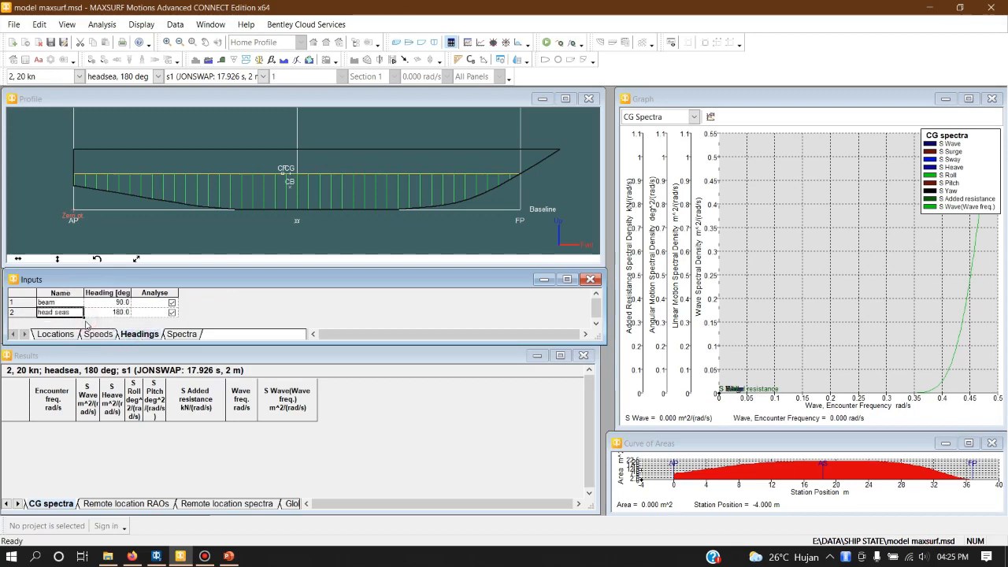
{"action": "key", "text": "ctrl+a"}
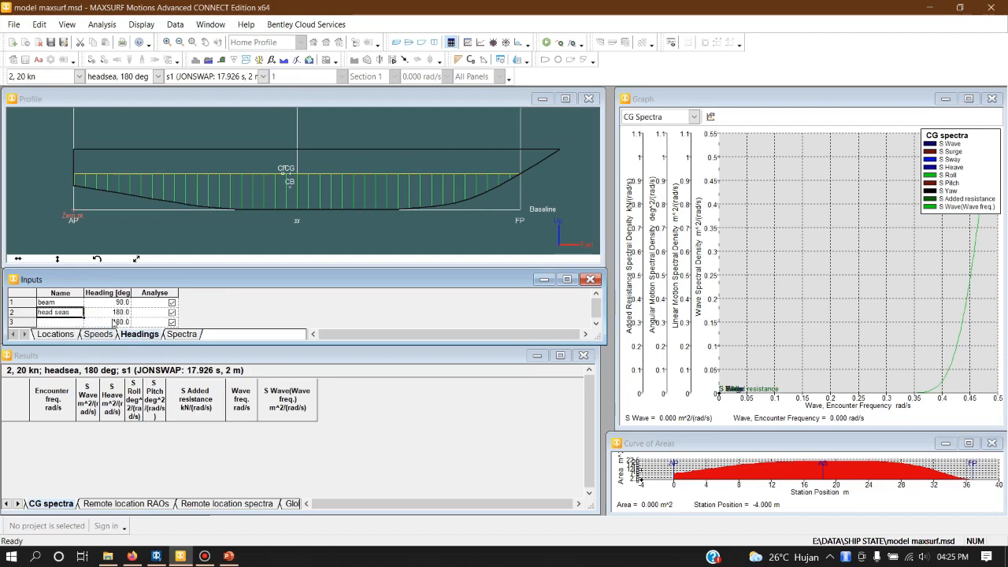
{"action": "left_click", "coordinate": [60, 323]}
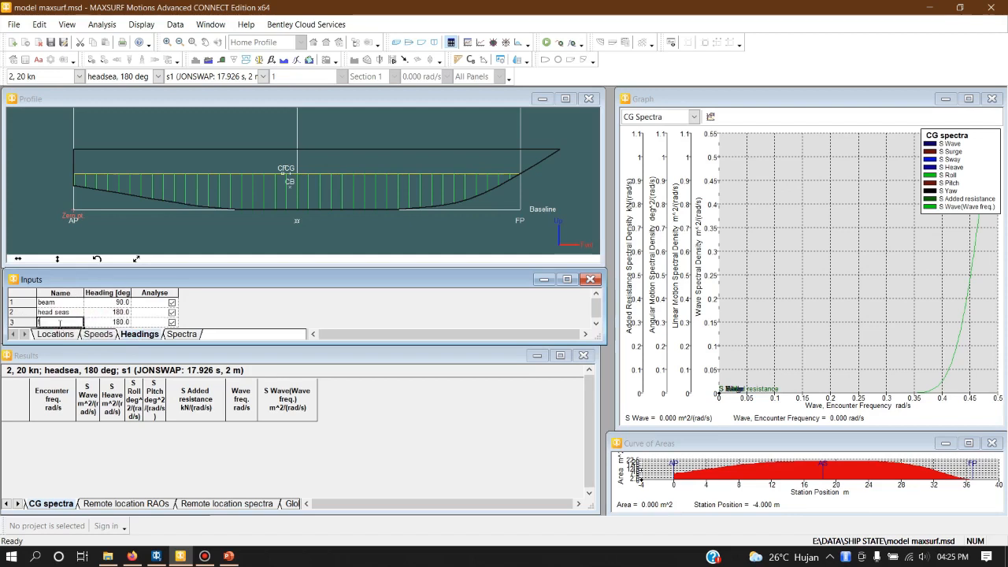
{"action": "type", "text": "followingsea"}
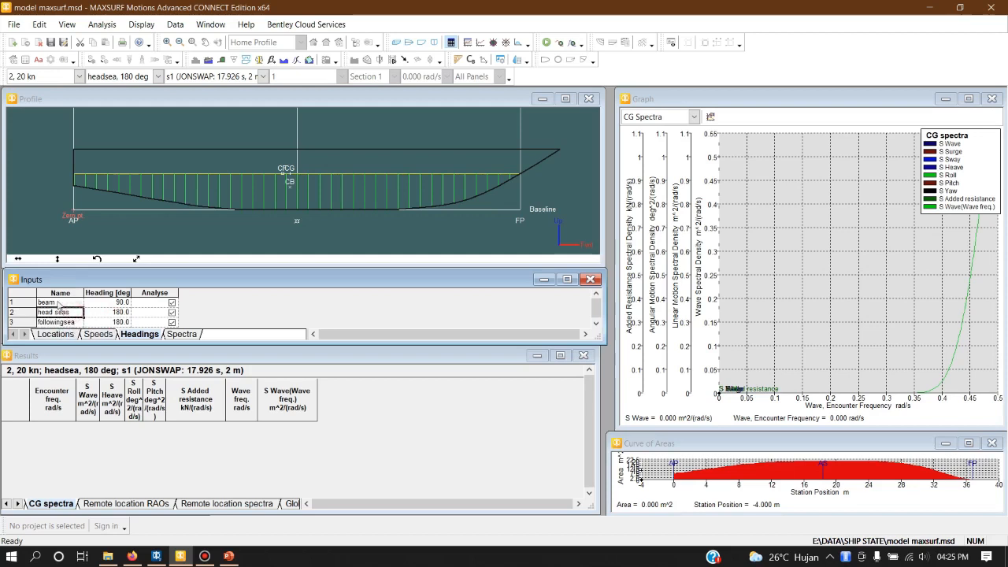
Rename the first two headings as beamsea and head sea, and set the followingsea heading to 0 degrees
{"action": "left_click", "coordinate": [59, 302]}
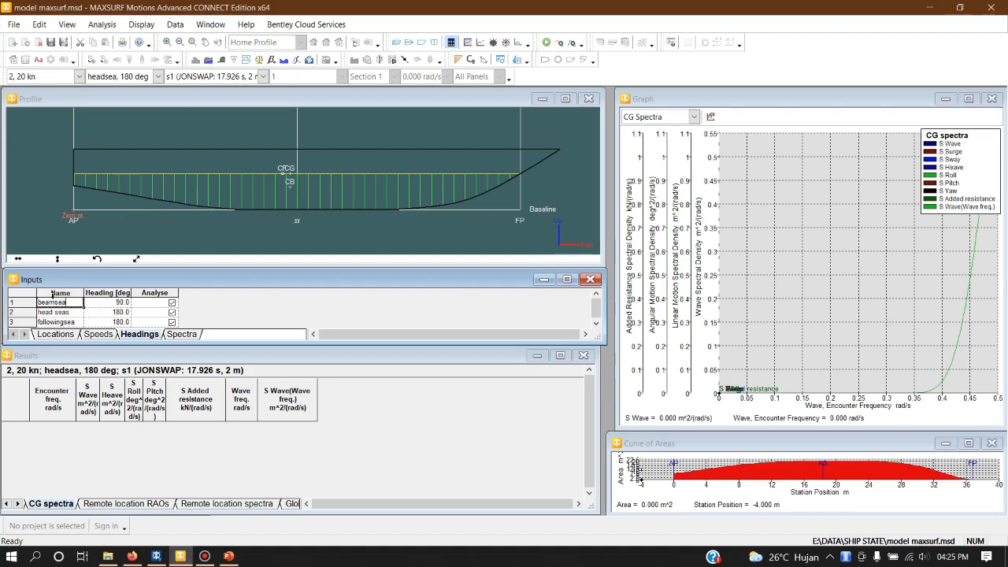
{"action": "left_click", "coordinate": [65, 312]}
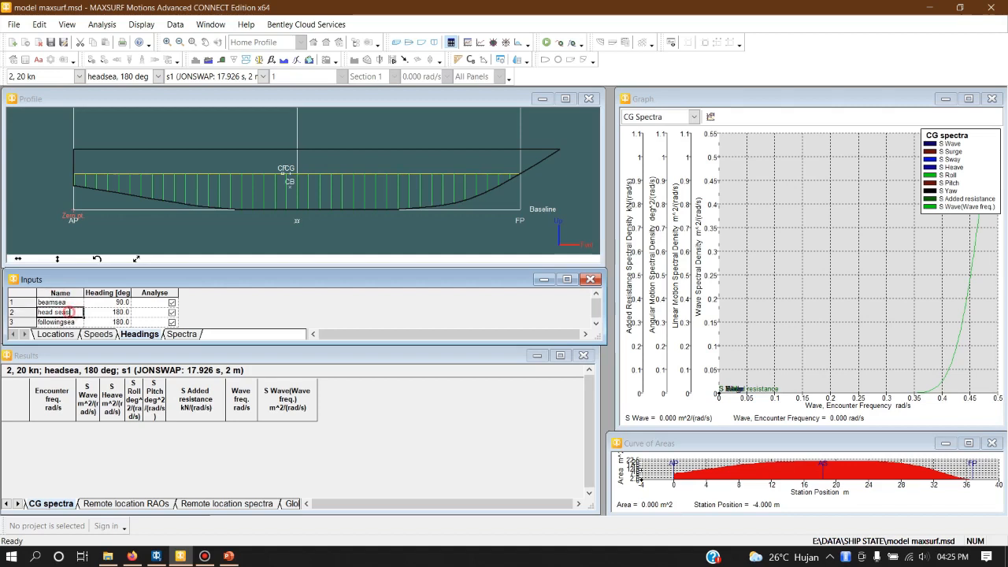
{"action": "left_click", "coordinate": [124, 323]}
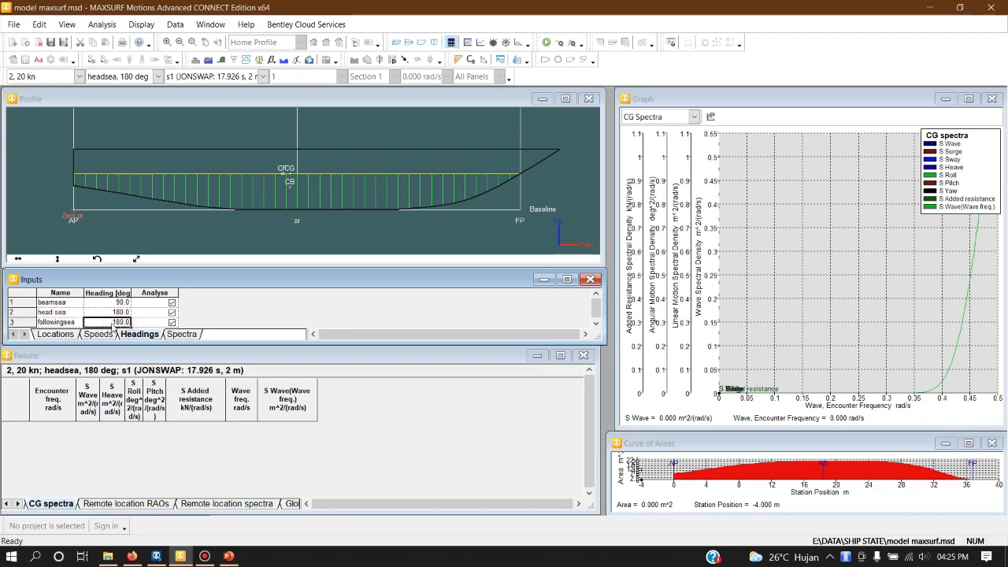
{"action": "type", "text": "0"}
{"action": "key", "text": "Return"}
Review the spectrum, speed and heading inputs together with the available analysis commands before solving
{"action": "left_click", "coordinate": [182, 334]}
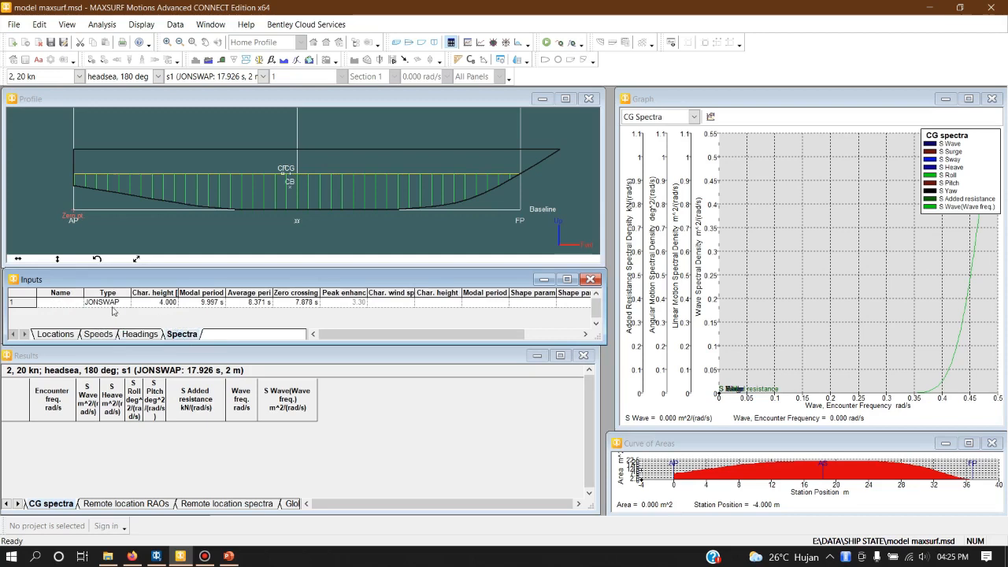
{"action": "left_click", "coordinate": [148, 336]}
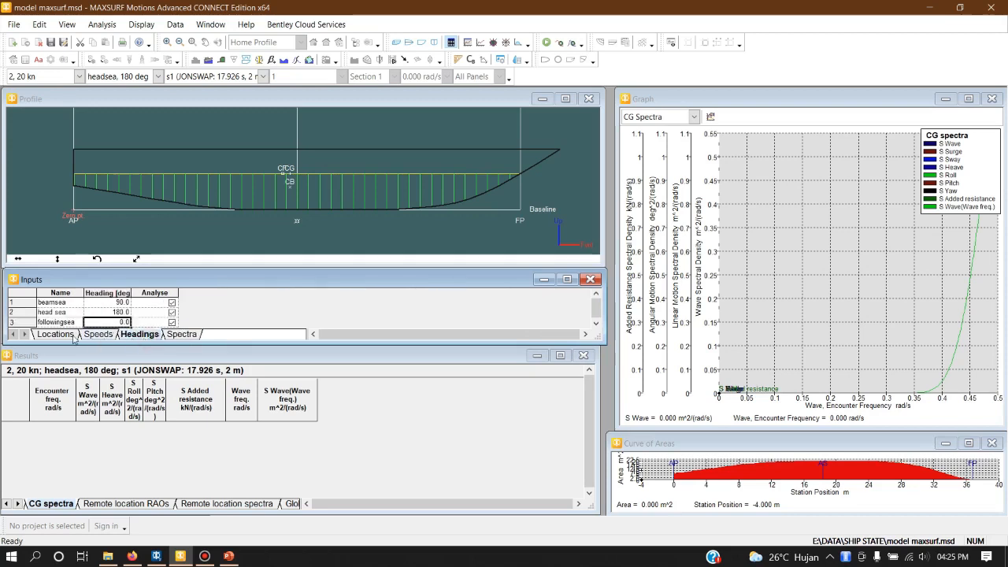
{"action": "left_click", "coordinate": [98, 334]}
{"action": "left_click", "coordinate": [135, 334]}
{"action": "left_click", "coordinate": [101, 24]}
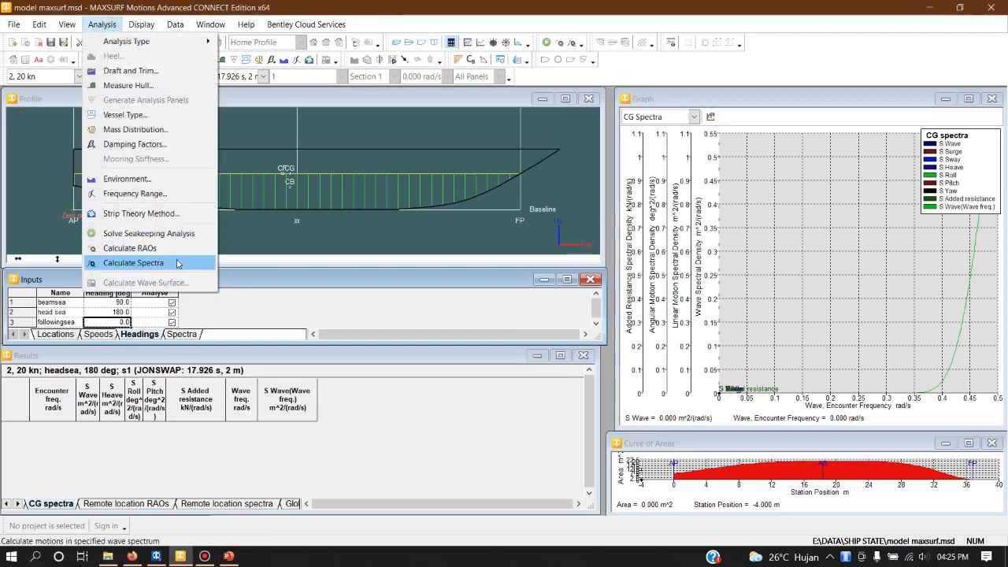
{"action": "left_click", "coordinate": [219, 313]}
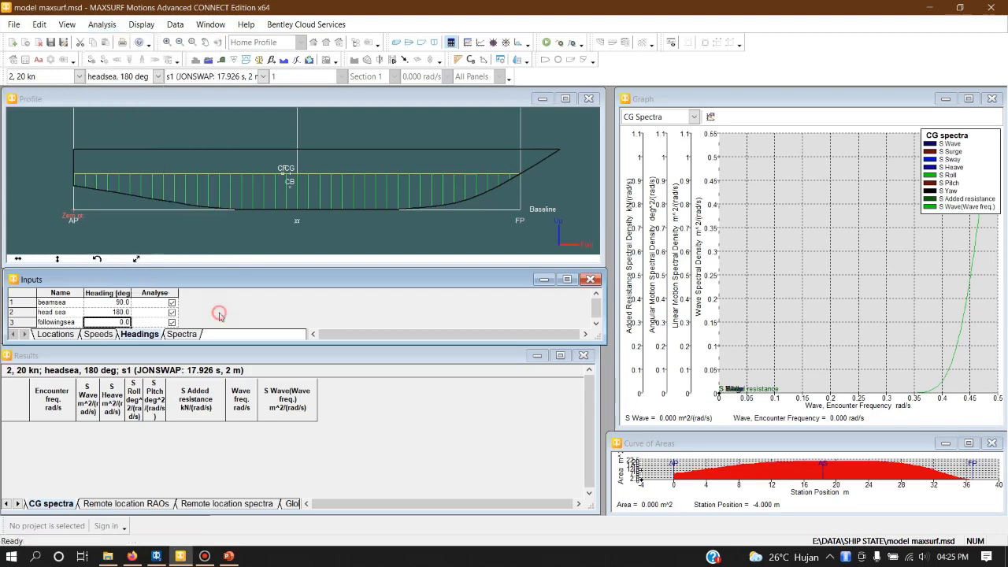
{"action": "left_click", "coordinate": [181, 333]}
{"action": "left_click", "coordinate": [143, 334]}
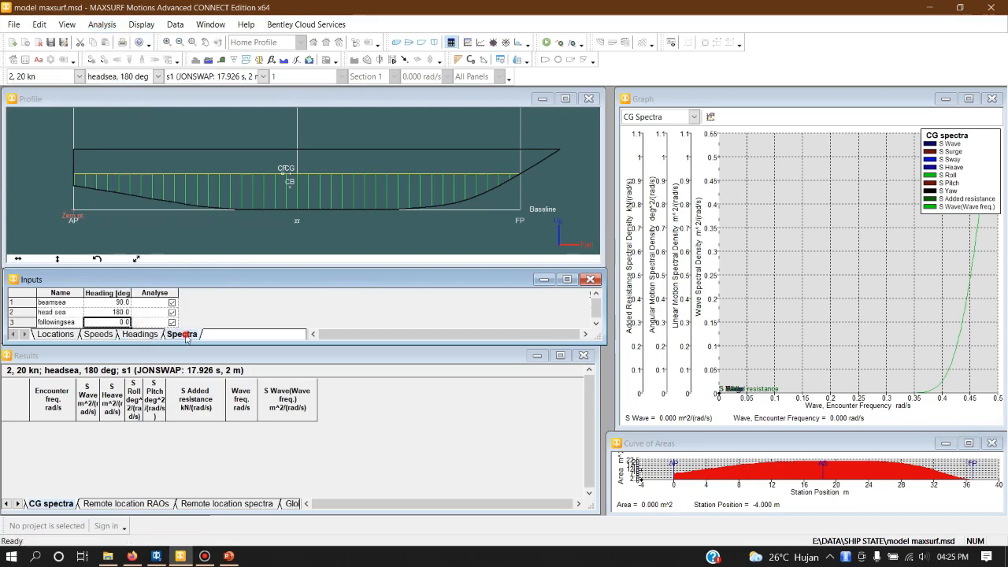
{"action": "left_click", "coordinate": [182, 333]}
{"action": "left_click", "coordinate": [143, 334]}
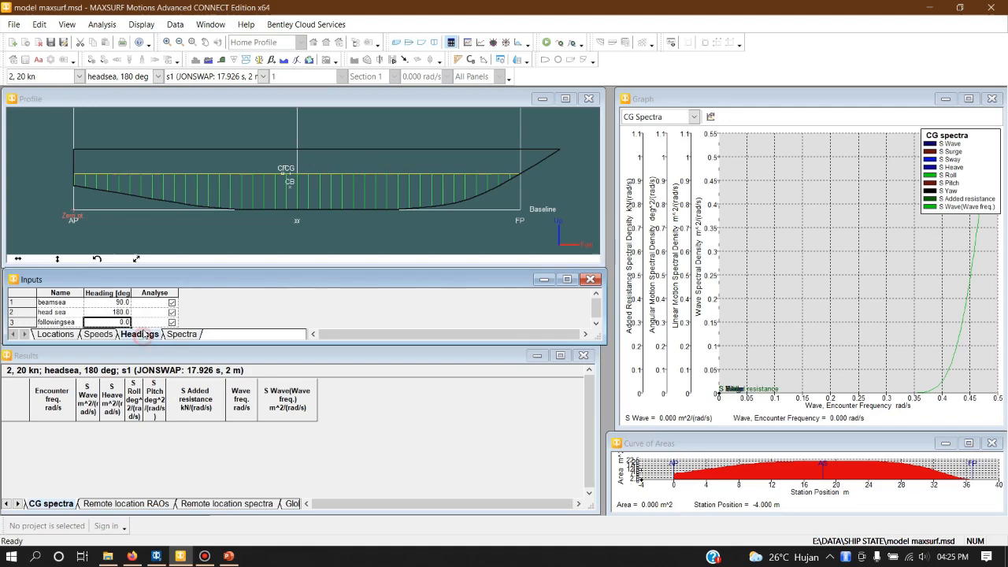
Run the strip theory analysis for the defined speeds and headings, choosing to wait for the program to respond
{"action": "left_click", "coordinate": [102, 24]}
{"action": "left_click", "coordinate": [170, 250]}
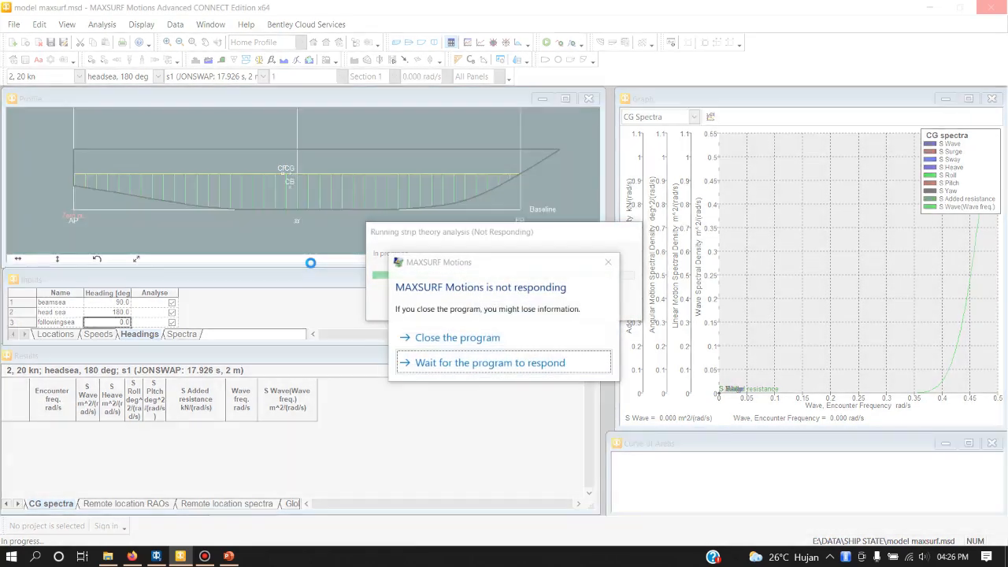
{"action": "left_click", "coordinate": [451, 366]}
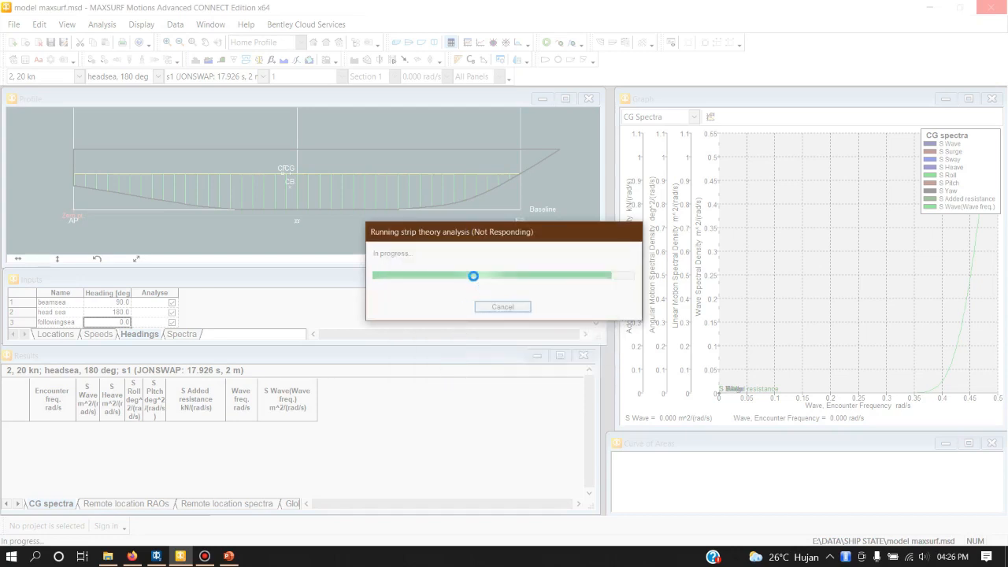
{"action": "left_click", "coordinate": [204, 556]}
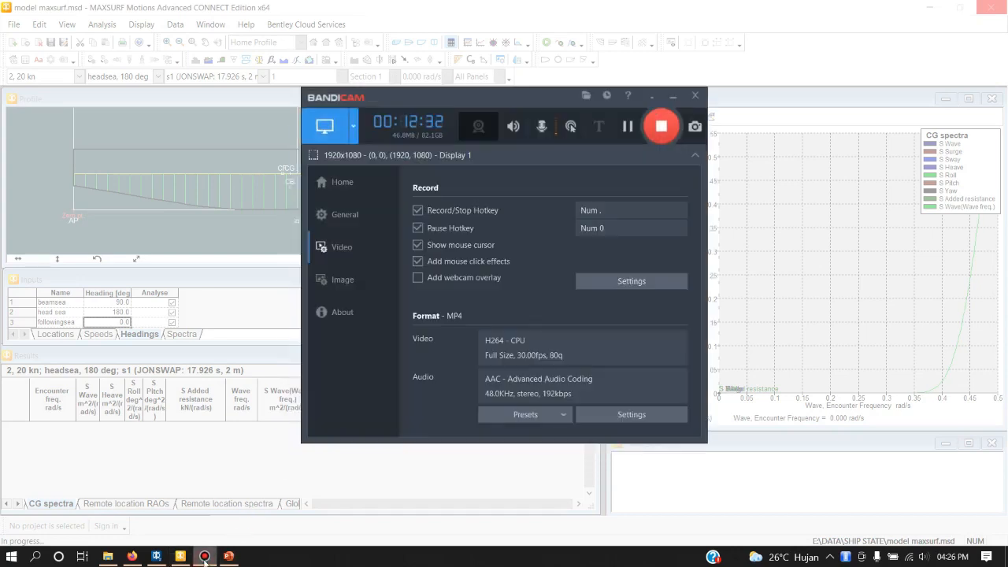
{"action": "left_click", "coordinate": [662, 127]}
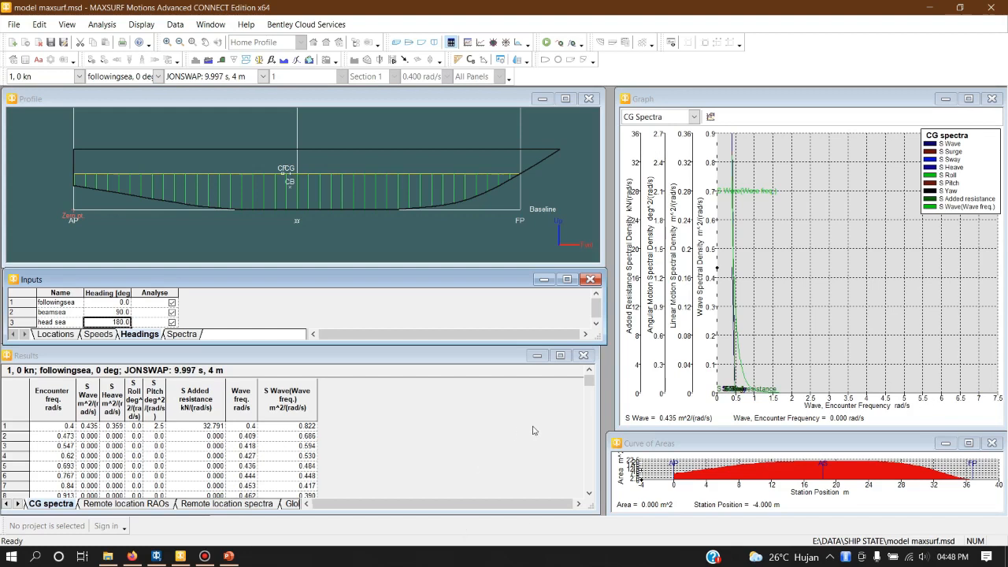
Plot the CG RAOs in the graph and display the results for speed 2, 10 kn
{"action": "left_click", "coordinate": [694, 116]}
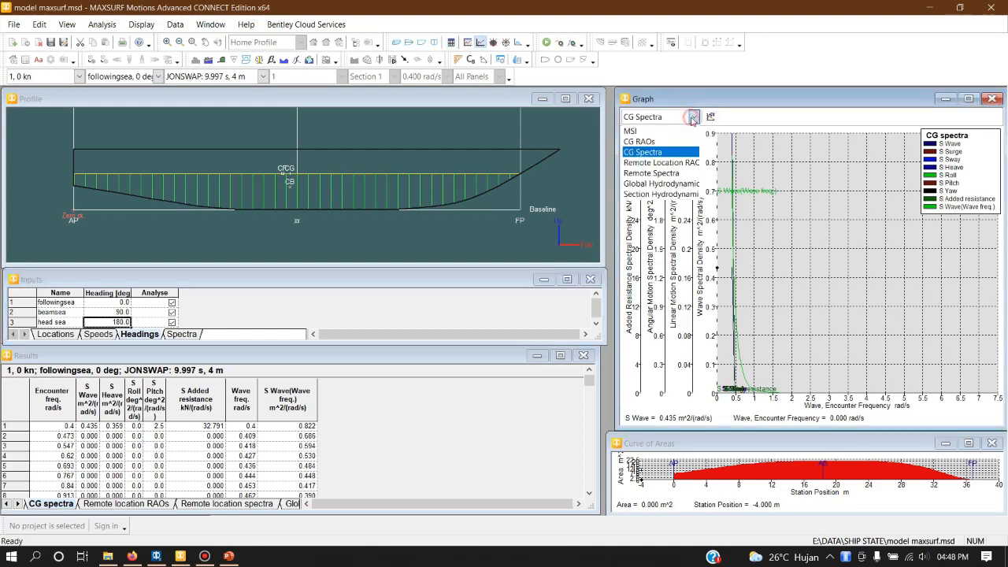
{"action": "left_click", "coordinate": [677, 145]}
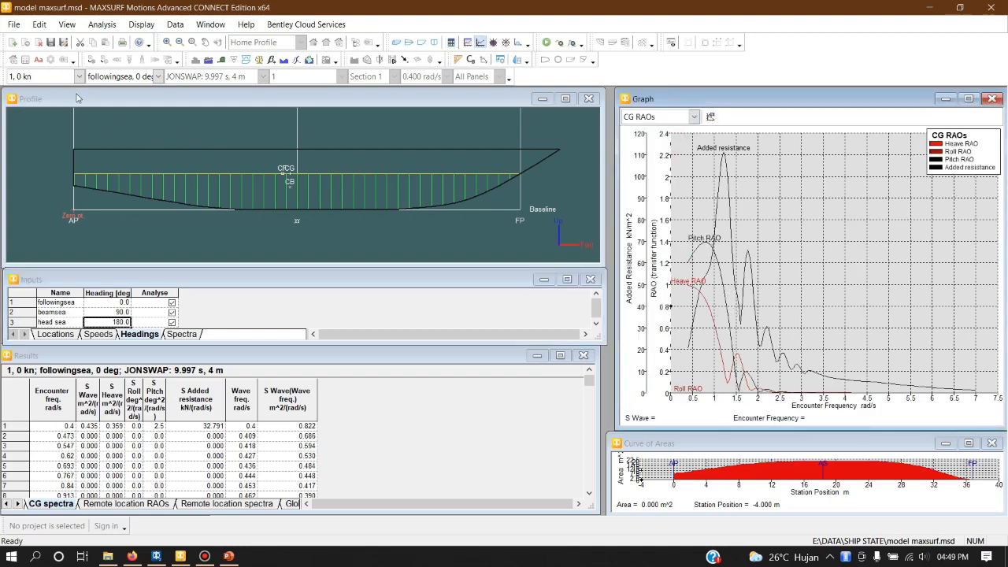
{"action": "left_click", "coordinate": [53, 335]}
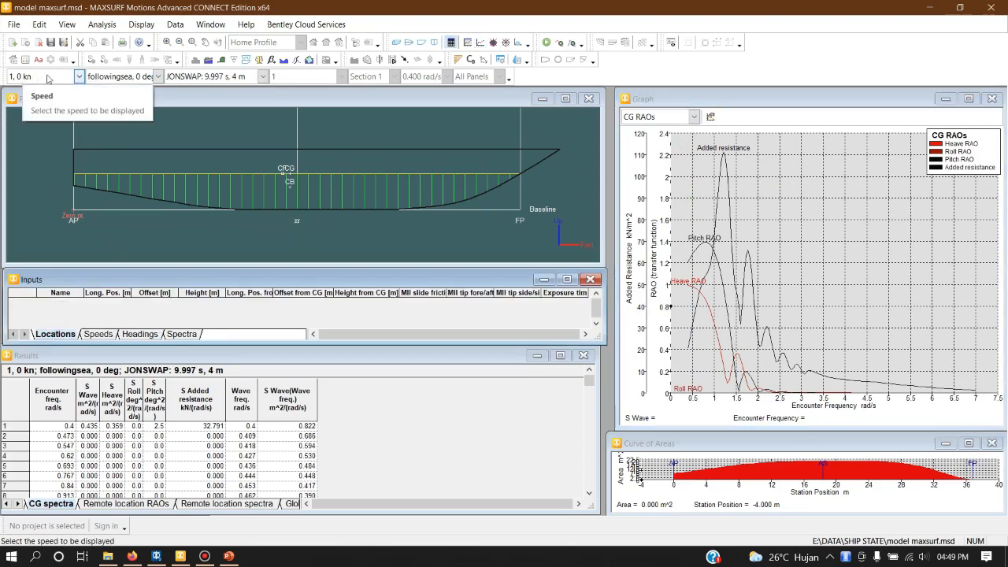
{"action": "left_click", "coordinate": [78, 77]}
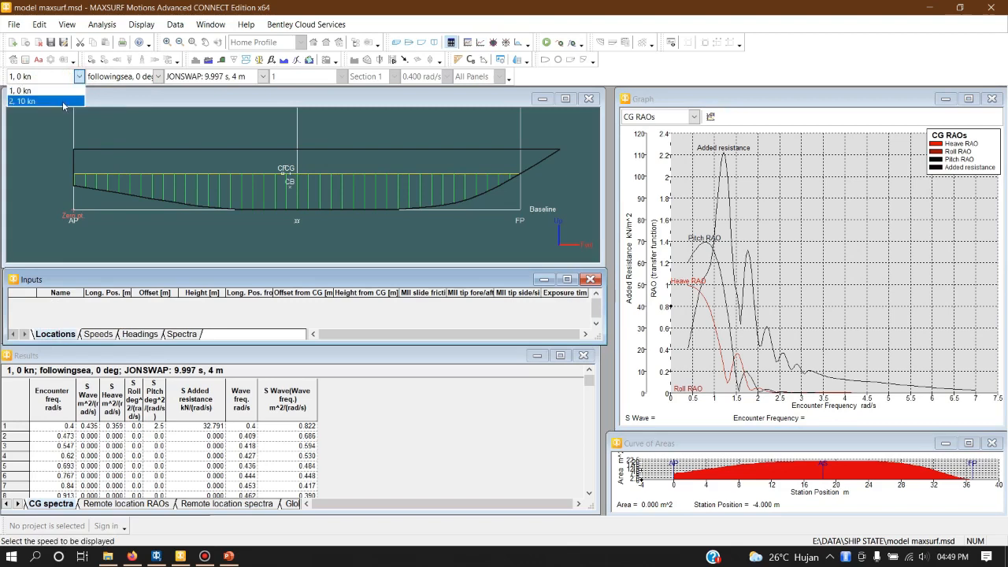
{"action": "left_click", "coordinate": [49, 101]}
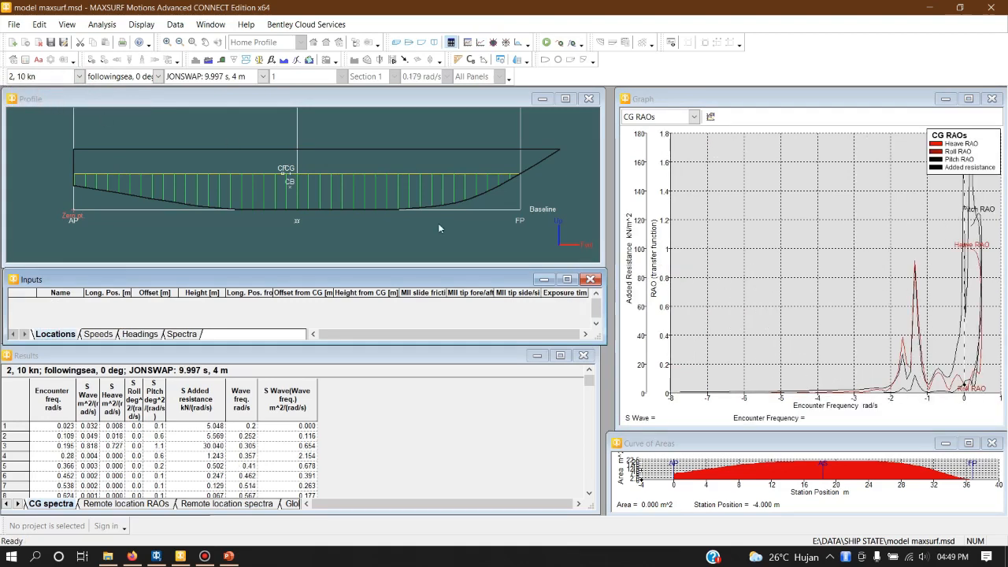
Display the CG RAOs for the beamsea, 90 deg heading and switch them to the head sea, 180 deg heading
{"action": "left_click", "coordinate": [159, 76]}
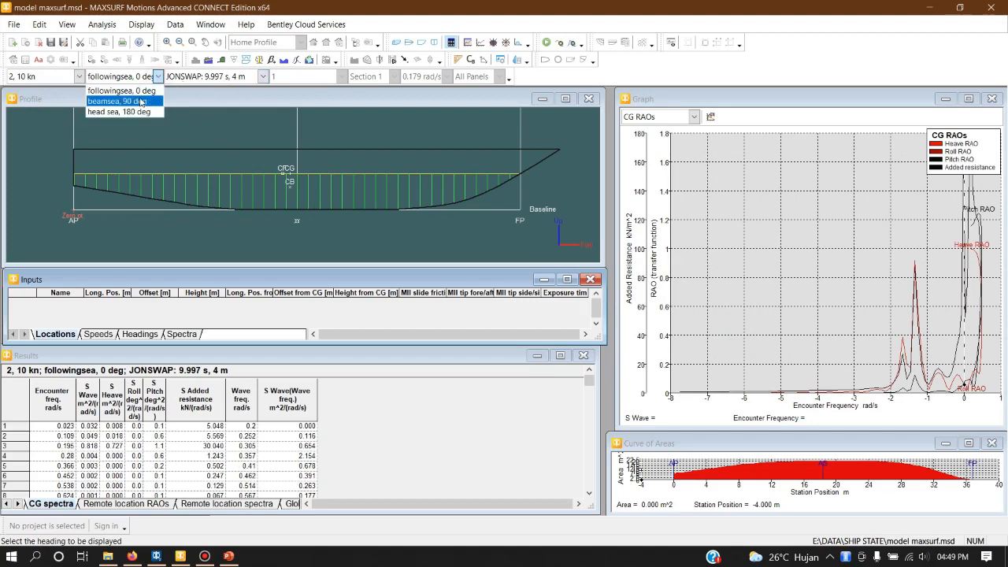
{"action": "left_click", "coordinate": [142, 101]}
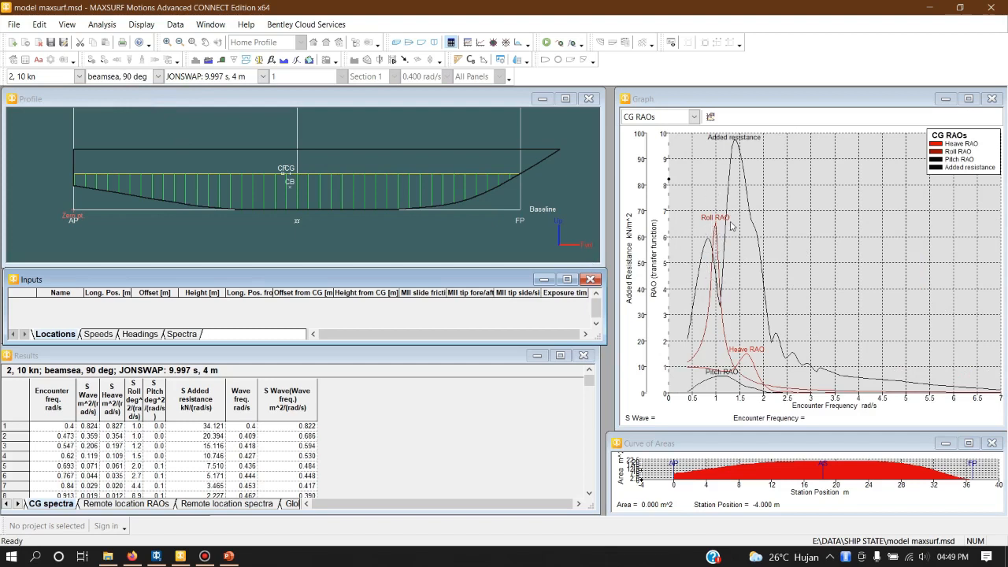
{"action": "left_click", "coordinate": [157, 77]}
{"action": "left_click", "coordinate": [145, 115]}
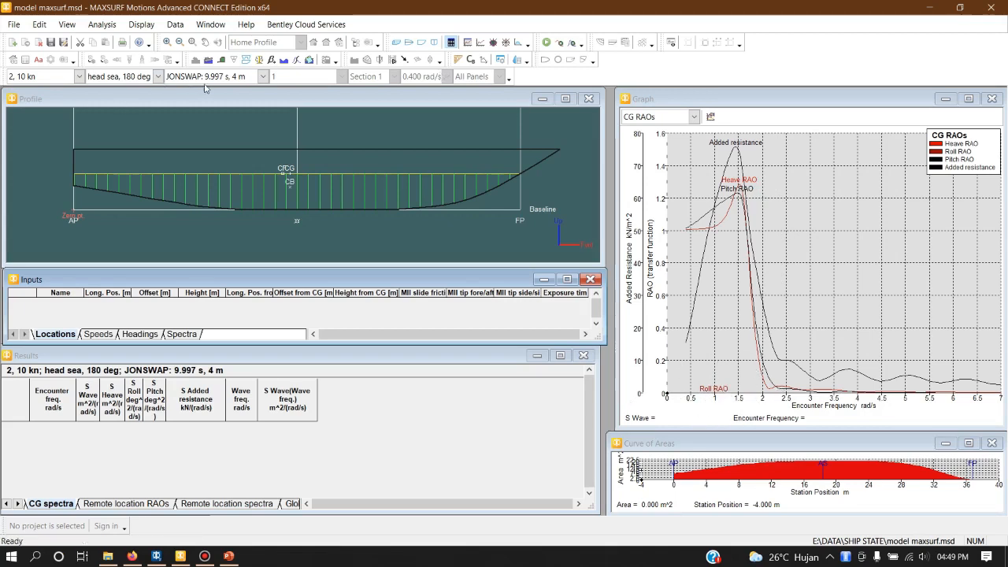
Open the CG RAOs results table for the 10 kn head sea case, select the whole table and copy it
{"action": "left_click", "coordinate": [7, 503]}
{"action": "left_click", "coordinate": [7, 503]}
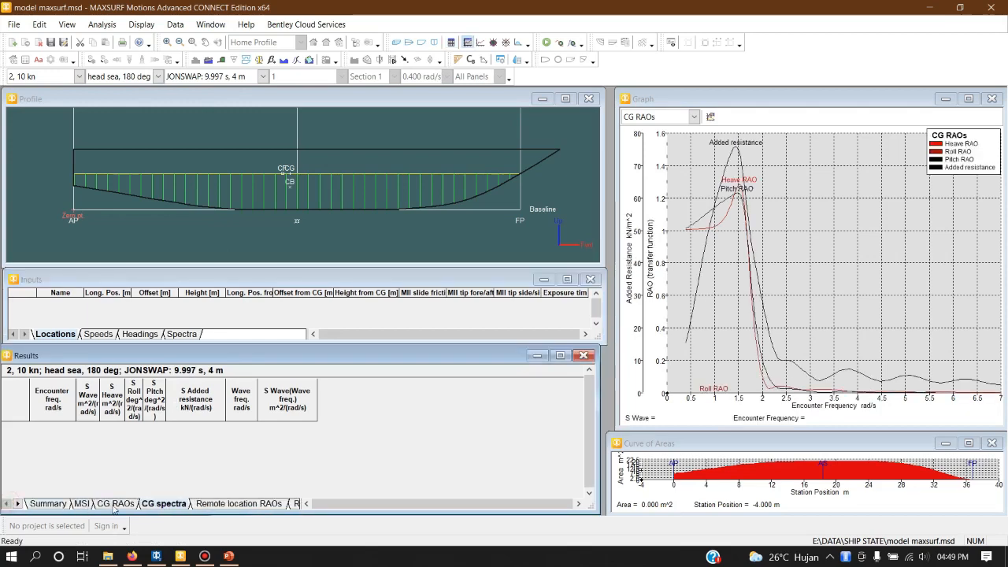
{"action": "left_click", "coordinate": [115, 503]}
{"action": "scroll", "coordinate": [154, 451], "scroll_direction": "up", "scroll_amount": 3}
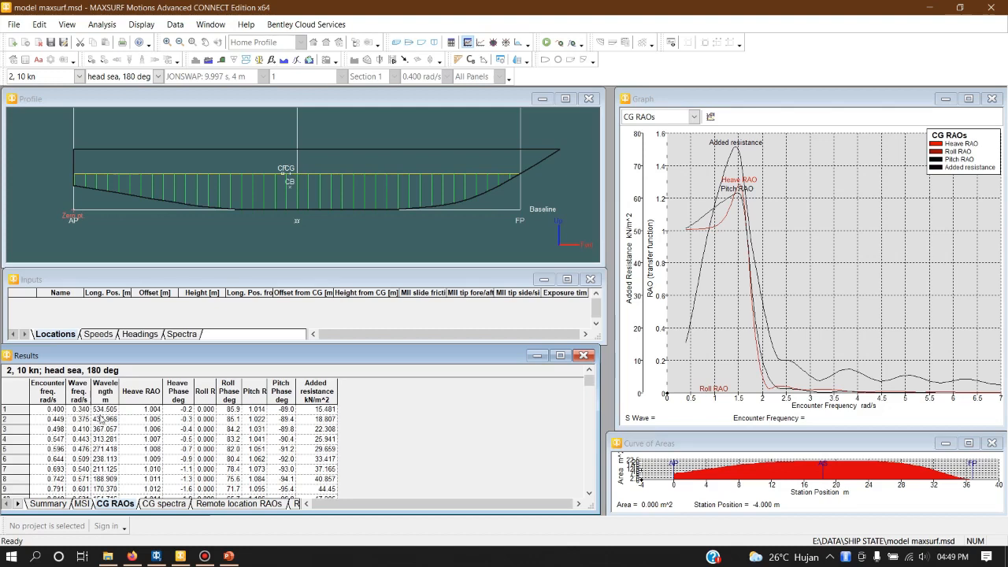
{"action": "left_click", "coordinate": [17, 383]}
{"action": "scroll", "coordinate": [180, 428], "scroll_direction": "down", "scroll_amount": 14}
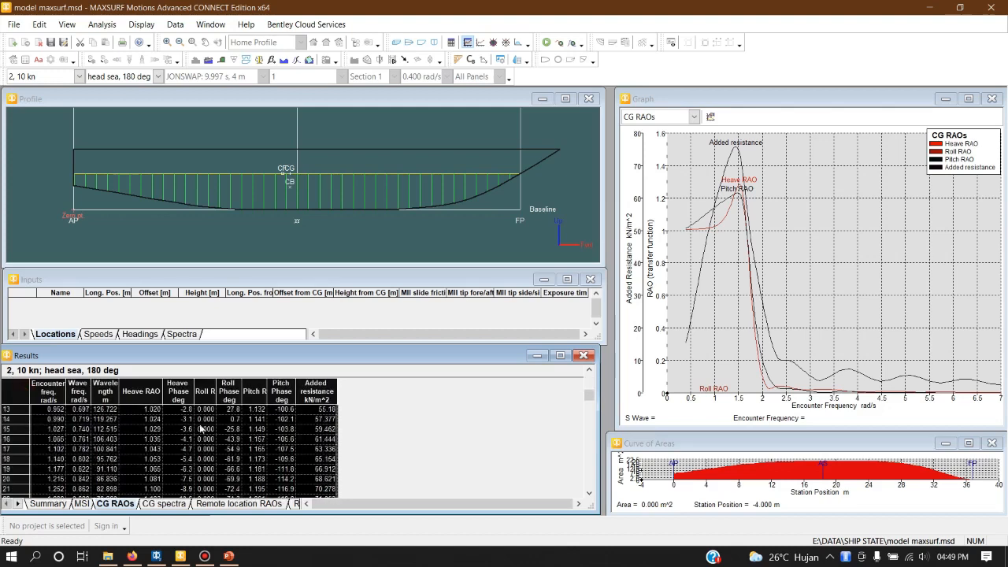
{"action": "scroll", "coordinate": [179, 427], "scroll_direction": "up", "scroll_amount": 10}
{"action": "right_click", "coordinate": [15, 393]}
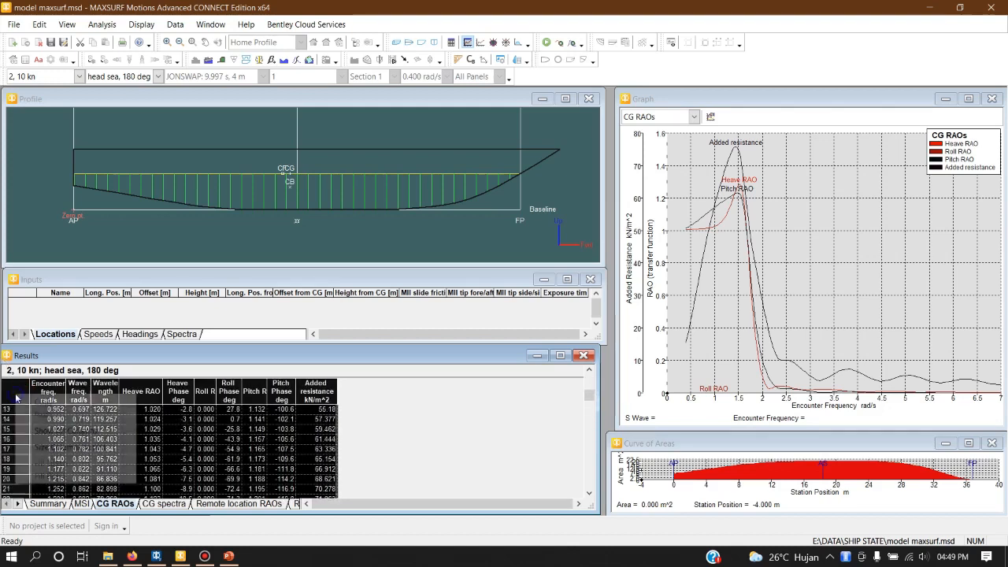
{"action": "left_click", "coordinate": [41, 403]}
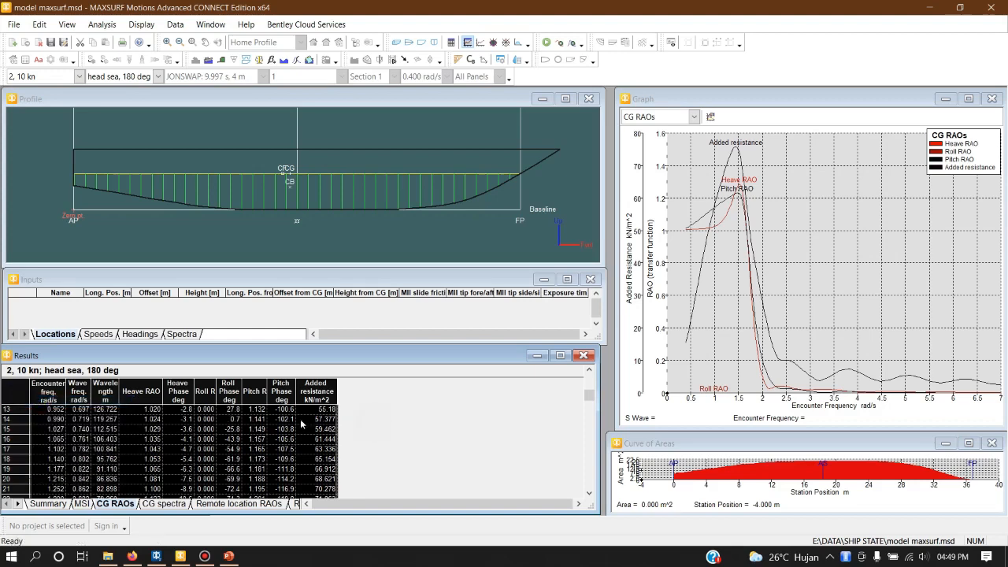
Examine the CG RAOs table from its first rows, covering encounter frequency, wavelength, heave RAO and the heave and roll phases
{"action": "left_click", "coordinate": [221, 420]}
{"action": "left_click", "coordinate": [154, 419]}
{"action": "left_click", "coordinate": [152, 440]}
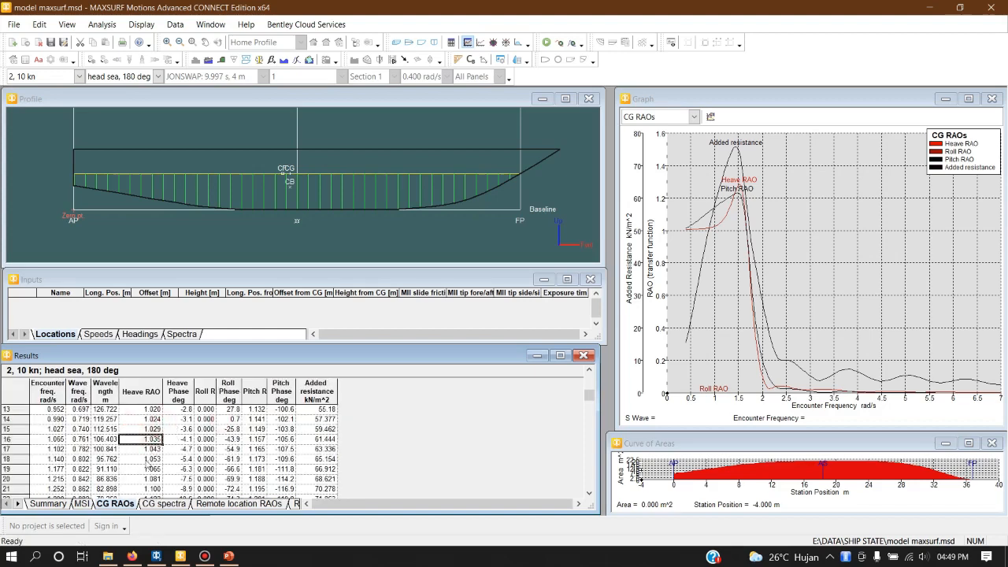
{"action": "scroll", "coordinate": [173, 450], "scroll_direction": "up", "scroll_amount": 1}
{"action": "scroll", "coordinate": [174, 452], "scroll_direction": "up", "scroll_amount": 4}
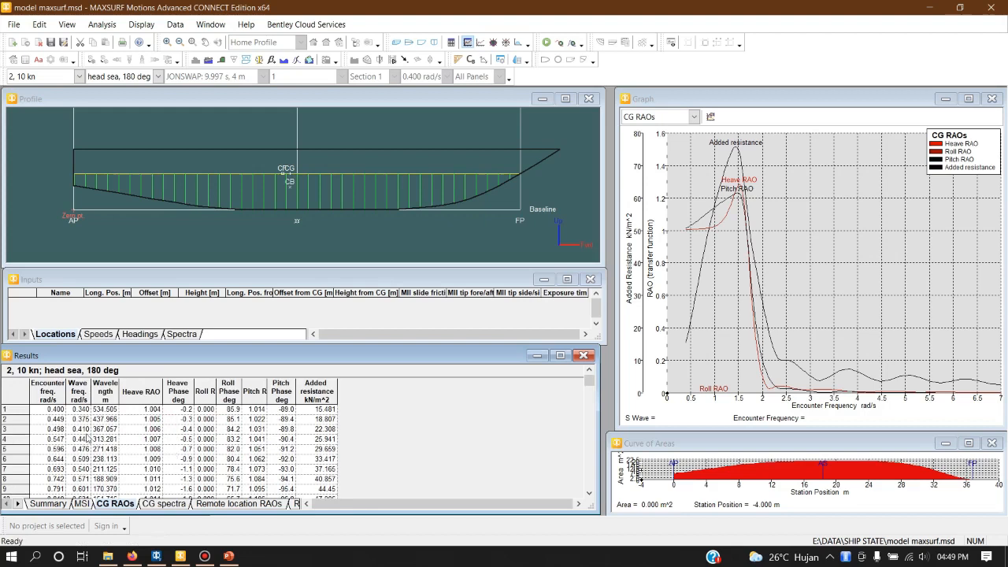
{"action": "left_click", "coordinate": [48, 410]}
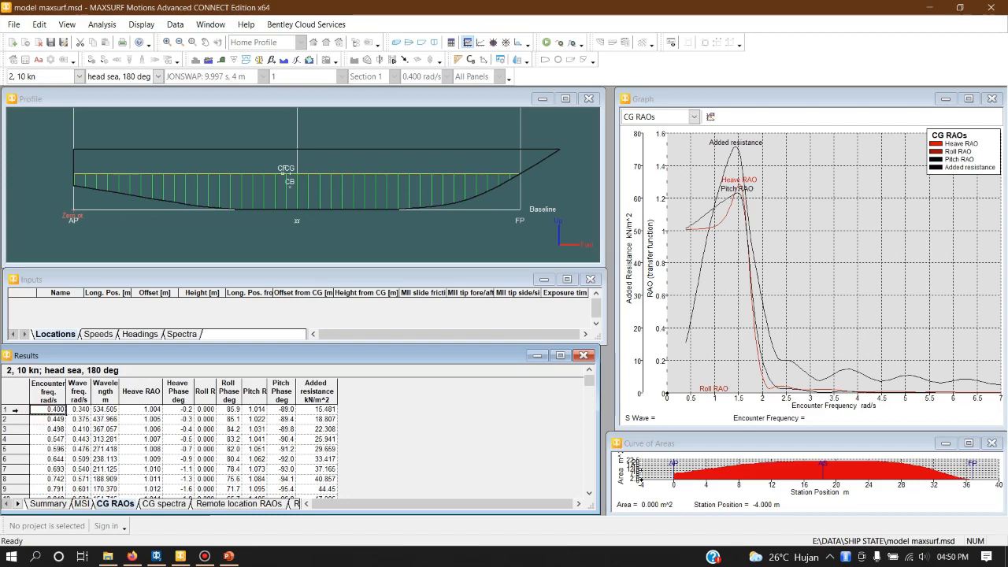
{"action": "left_click", "coordinate": [111, 419]}
{"action": "left_click", "coordinate": [173, 459]}
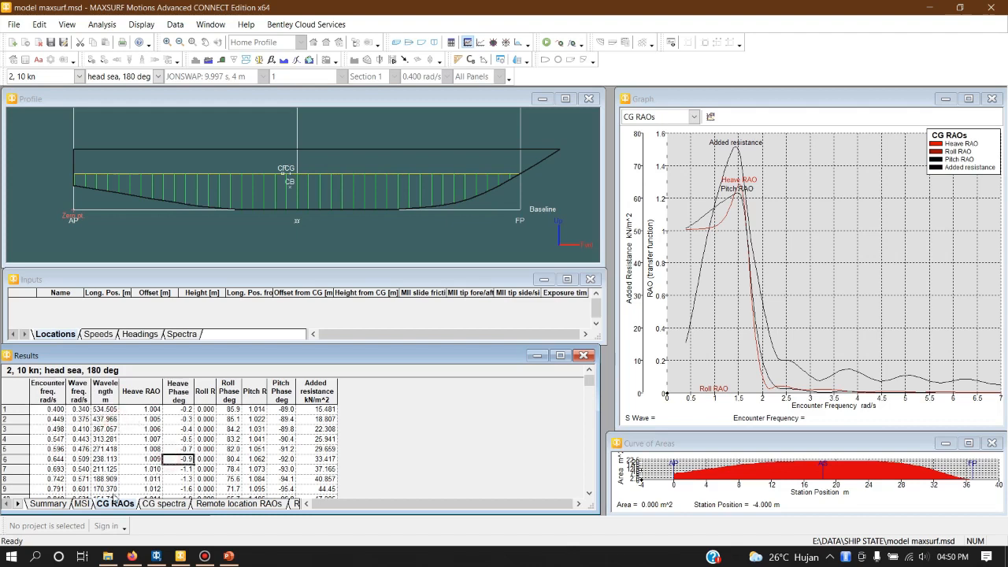
{"action": "left_click", "coordinate": [229, 468]}
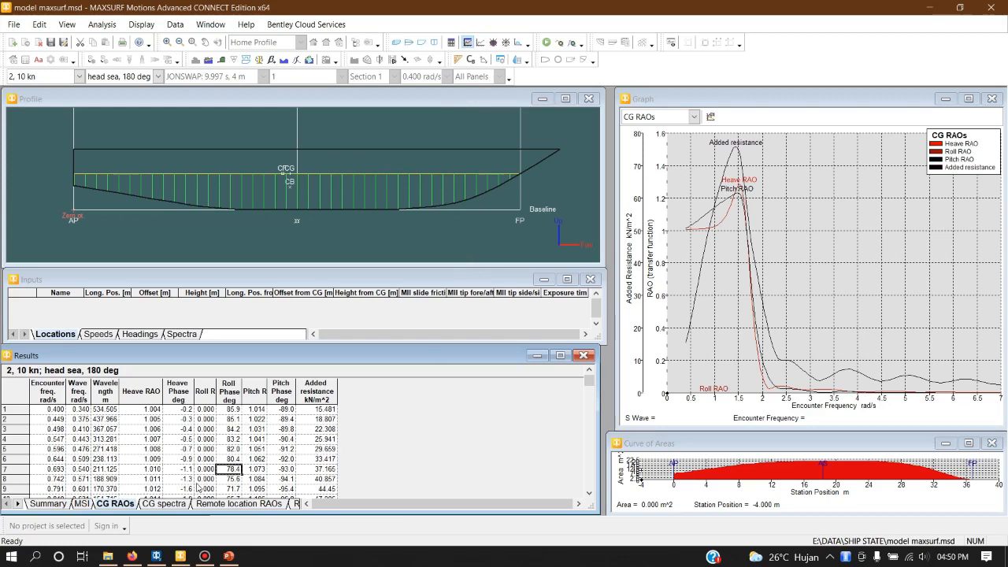
Check the Summary, MSI and CG spectra result tables and return to the Summary table
{"action": "left_click", "coordinate": [49, 504]}
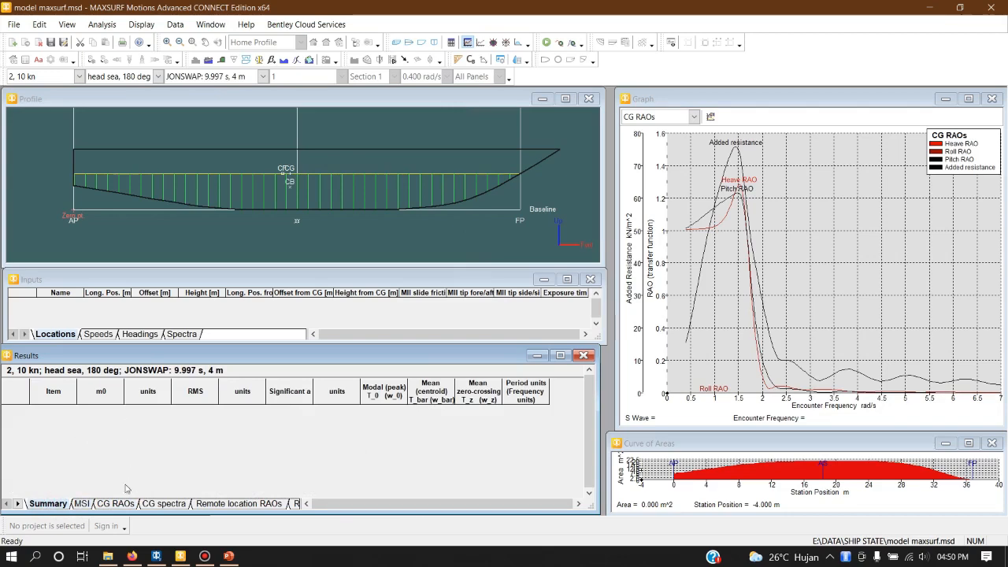
{"action": "left_click", "coordinate": [81, 503]}
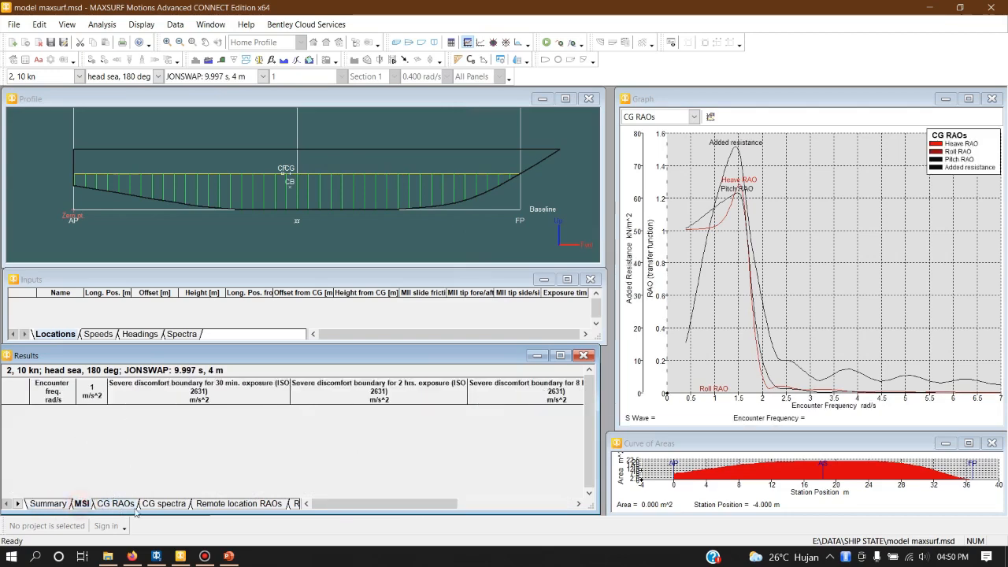
{"action": "left_click", "coordinate": [166, 504]}
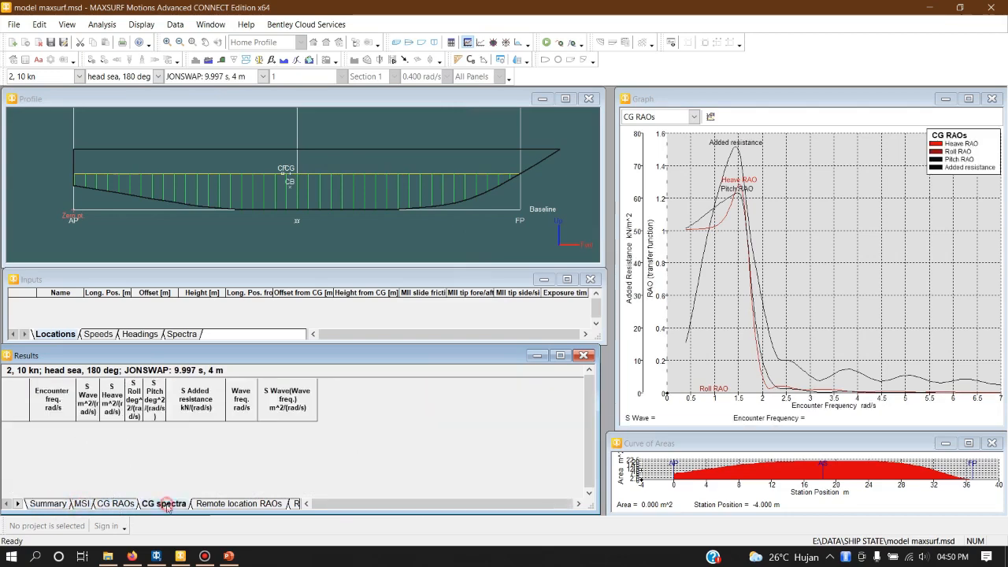
{"action": "left_click", "coordinate": [51, 503]}
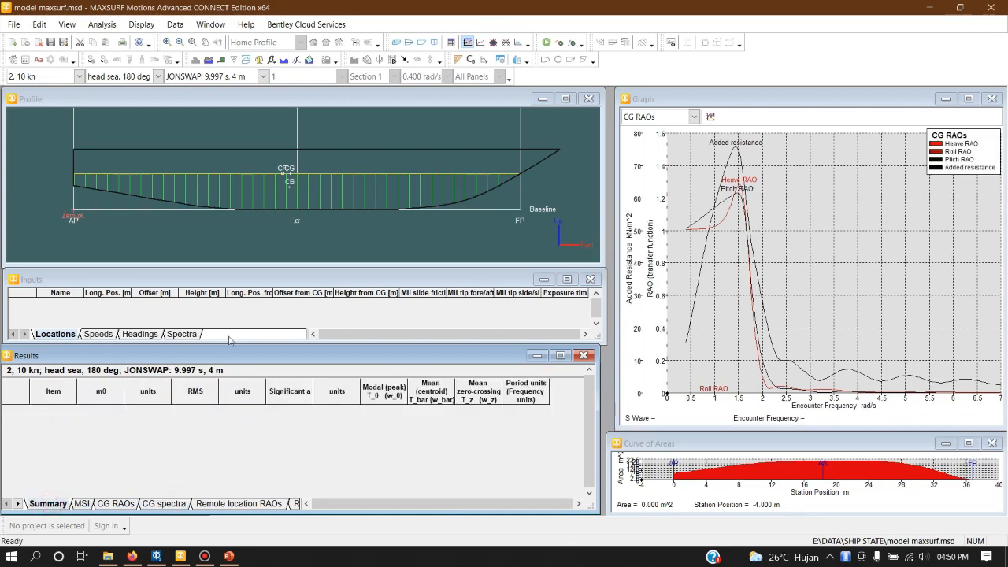
Name the wave spectrum s1 in the Spectra inputs and keep its type as JONSWAP
{"action": "left_click", "coordinate": [166, 312]}
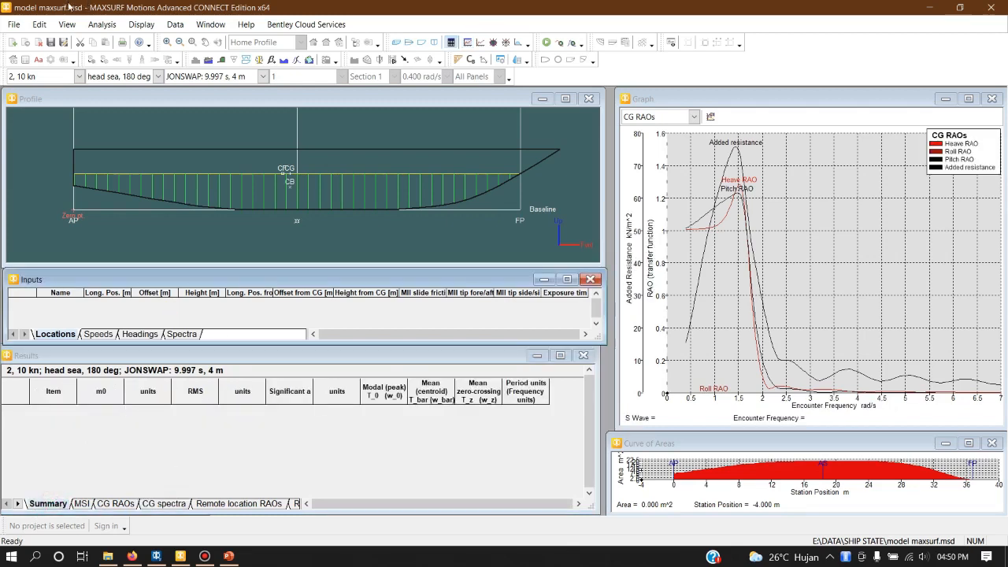
{"action": "left_click", "coordinate": [189, 334]}
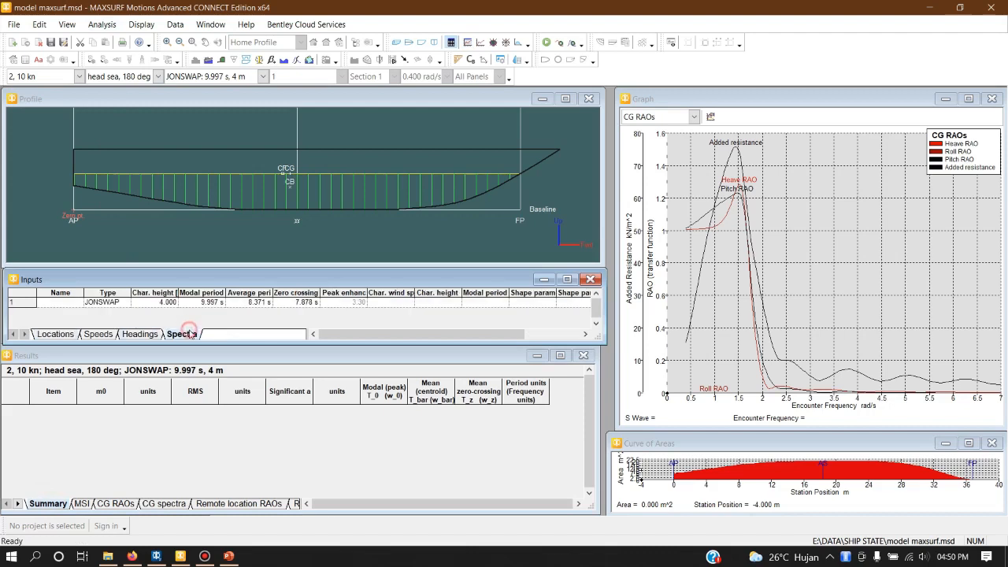
{"action": "left_click", "coordinate": [107, 302]}
{"action": "left_click", "coordinate": [71, 303]}
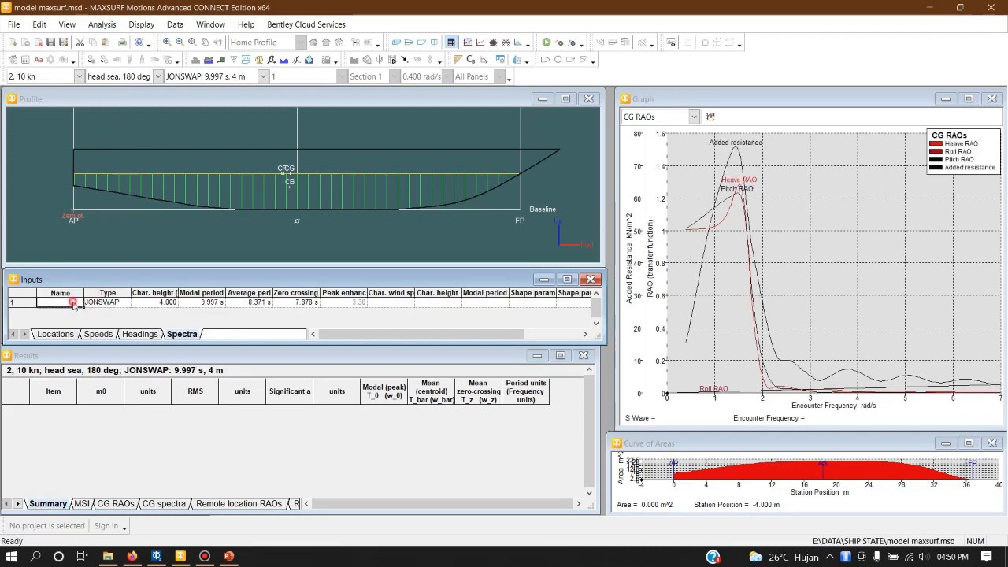
{"action": "type", "text": "s1"}
{"action": "left_click", "coordinate": [102, 303]}
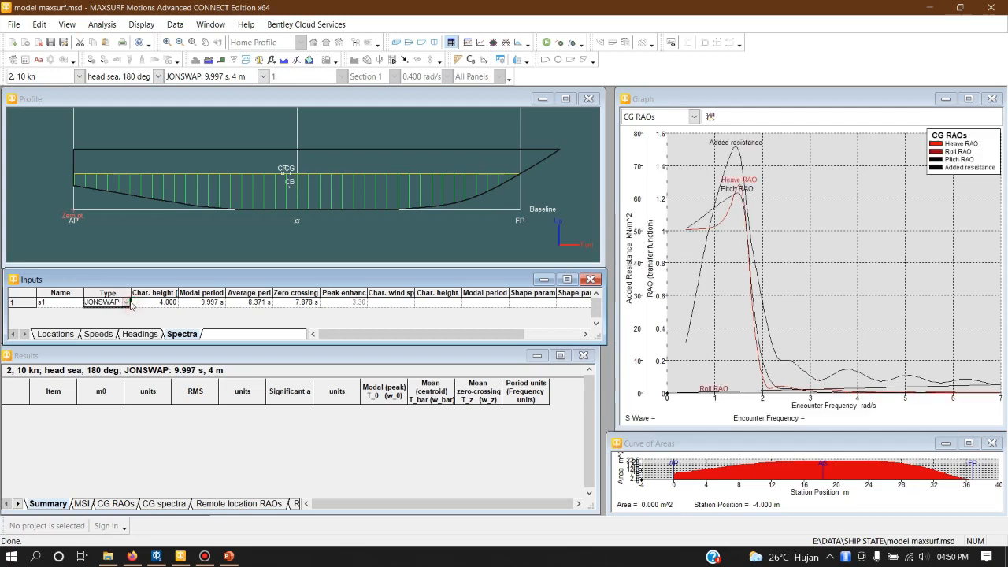
{"action": "left_click", "coordinate": [126, 303]}
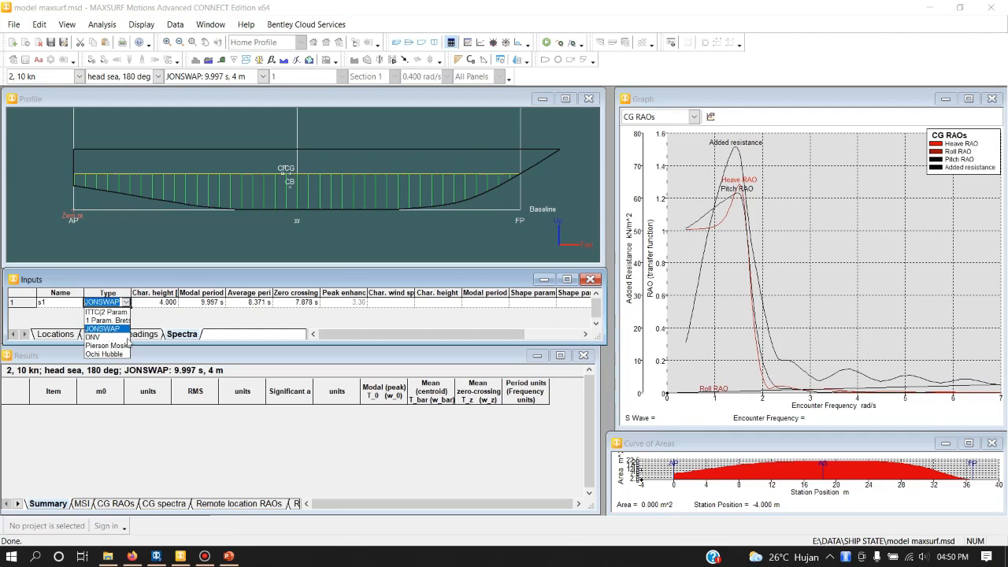
{"action": "left_click", "coordinate": [163, 319]}
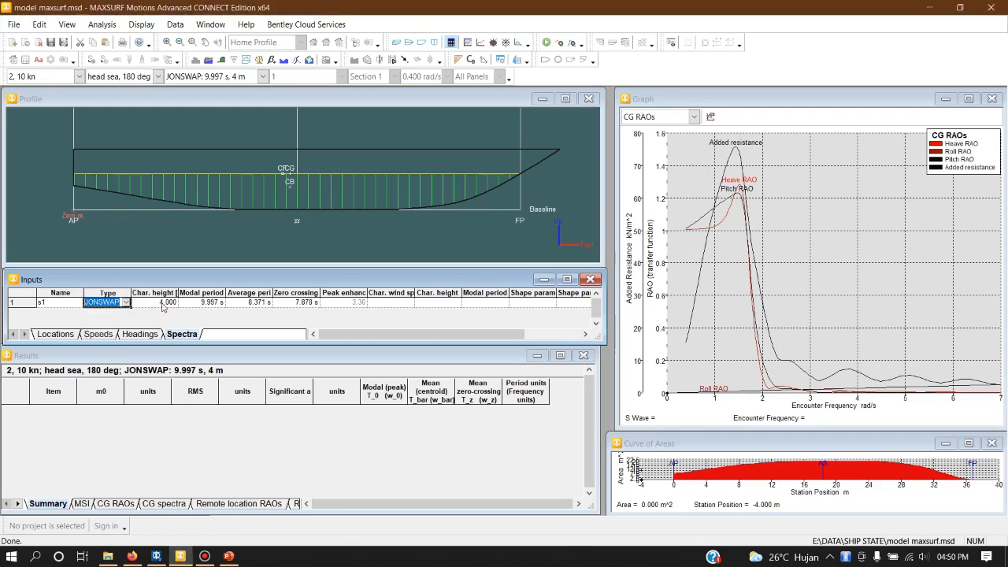
Consult the "Speed, Headings, and Spectra" slide of the MAXSURF #19 PowerPoint presentation for the spectrum values and return to MAXSURF Motions
{"action": "left_click", "coordinate": [170, 304]}
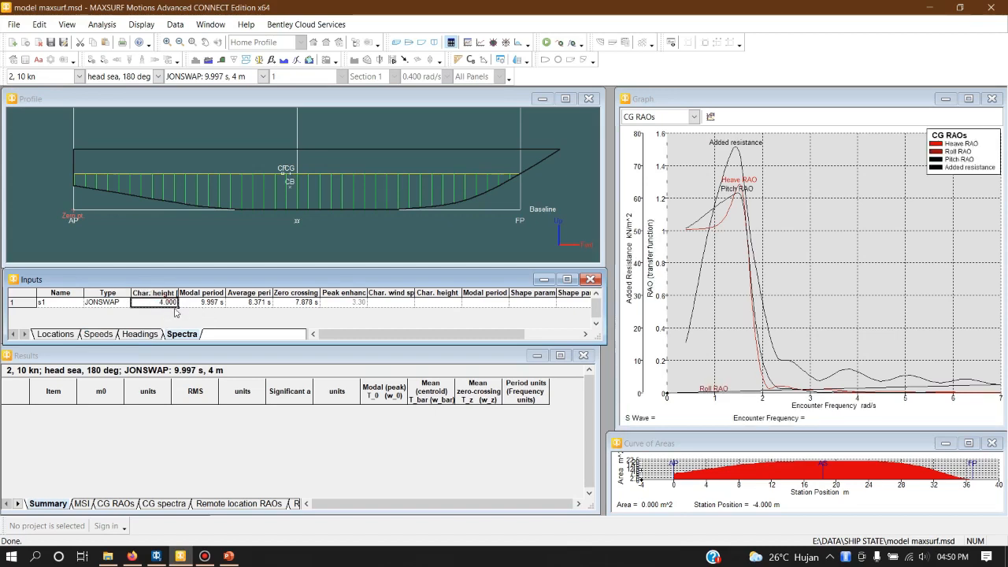
{"action": "left_click", "coordinate": [228, 556]}
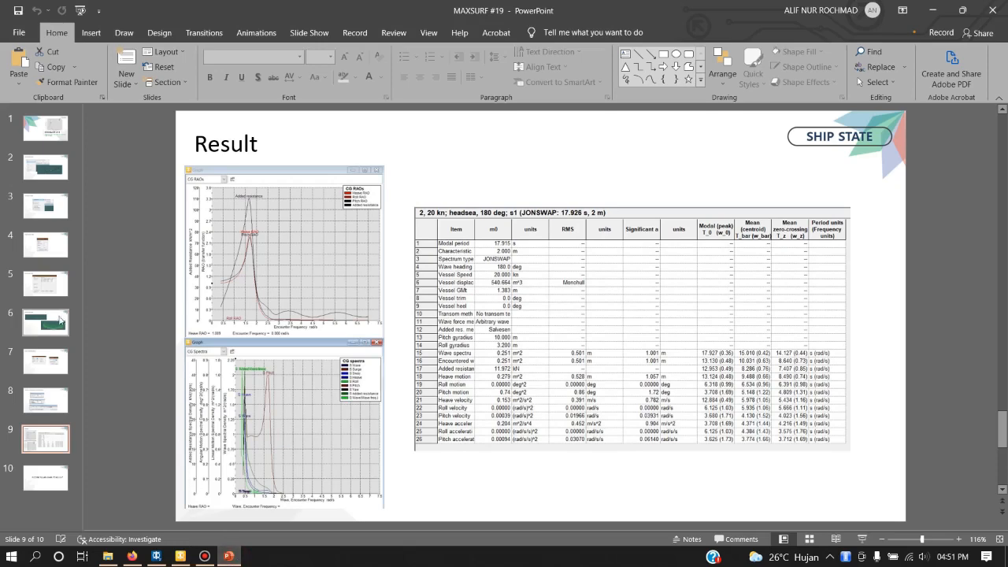
{"action": "left_click", "coordinate": [50, 293]}
{"action": "left_click", "coordinate": [55, 252]}
{"action": "left_click", "coordinate": [55, 207]}
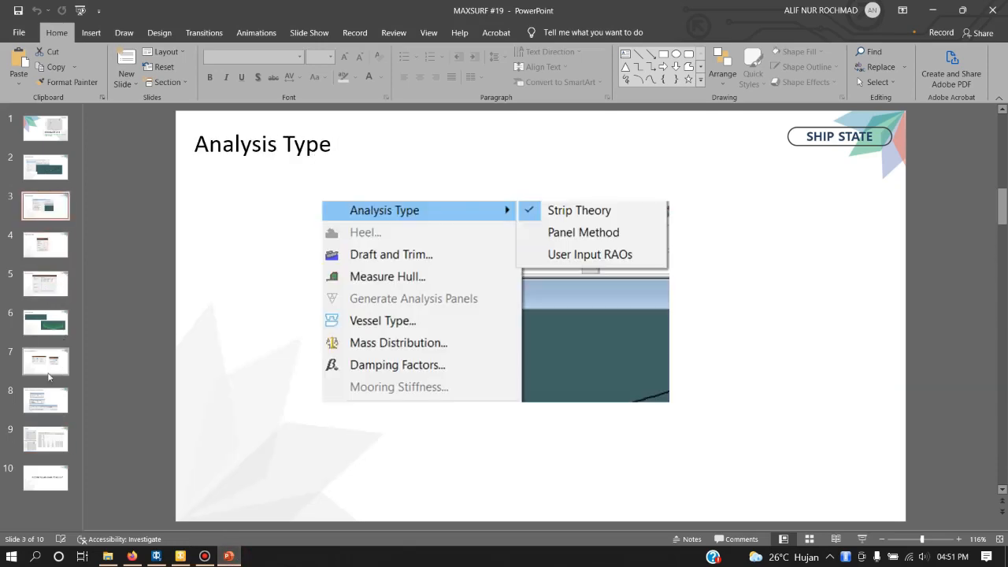
{"action": "left_click", "coordinate": [44, 400]}
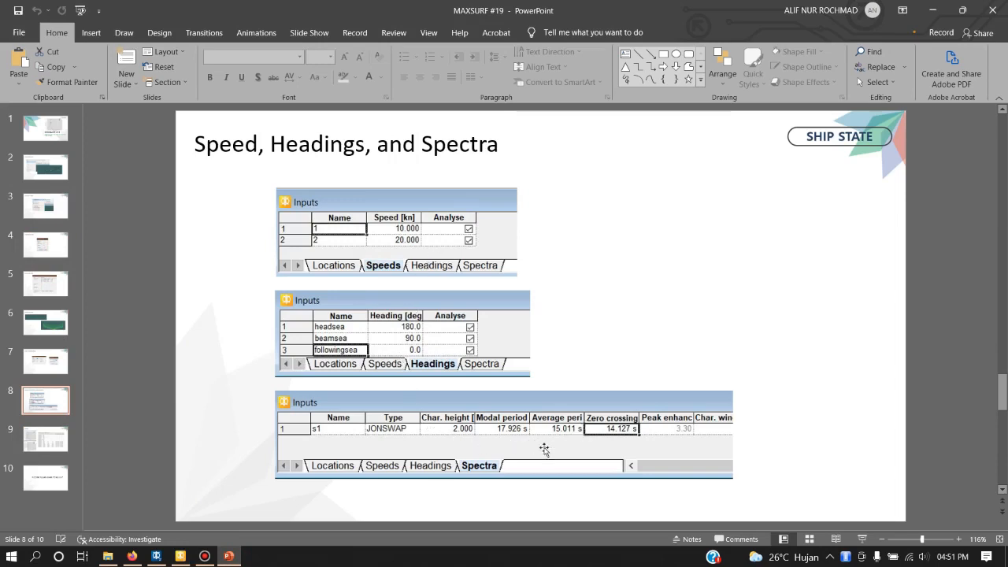
{"action": "left_click", "coordinate": [932, 10]}
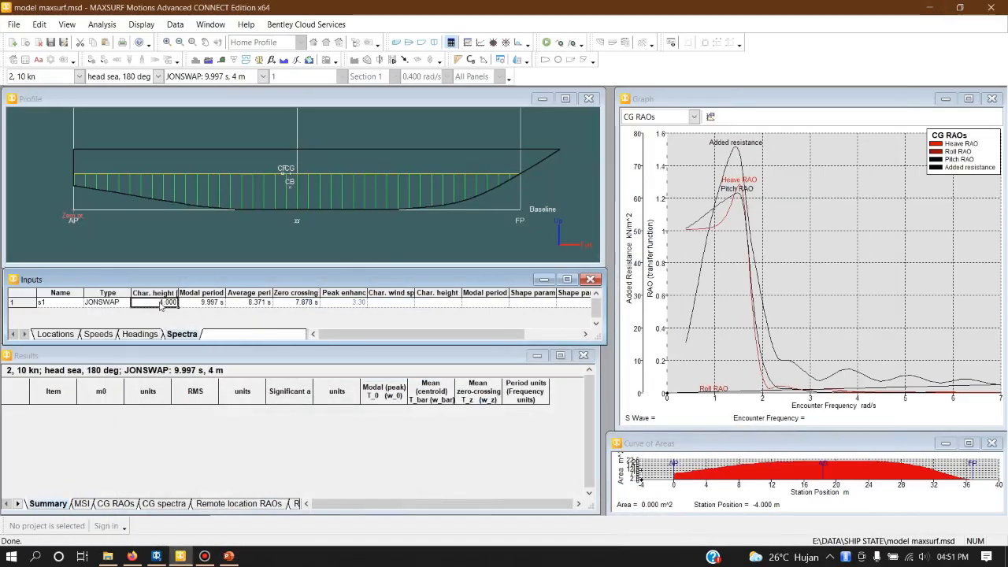
Set the s1 spectrum's characteristic height to 2 m and its average period to 15 s
{"action": "type", "text": "2"}
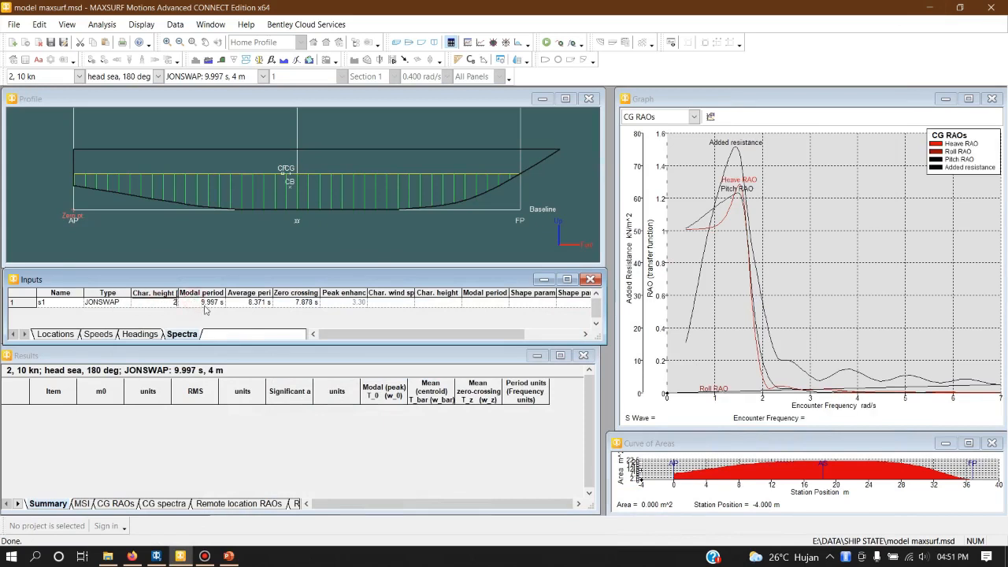
{"action": "left_click", "coordinate": [204, 305]}
{"action": "left_click", "coordinate": [263, 303]}
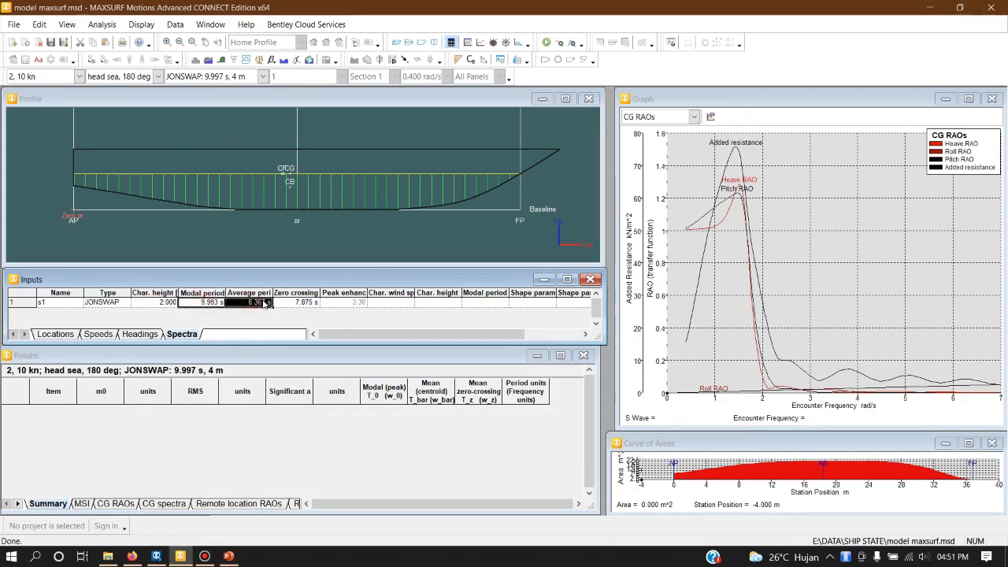
{"action": "left_click", "coordinate": [286, 320]}
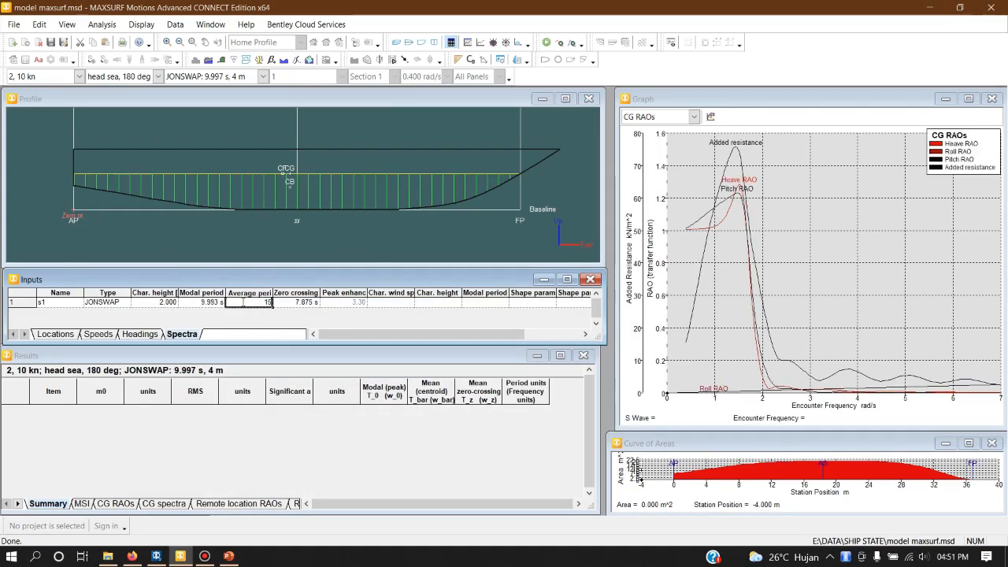
{"action": "type", "text": "15"}
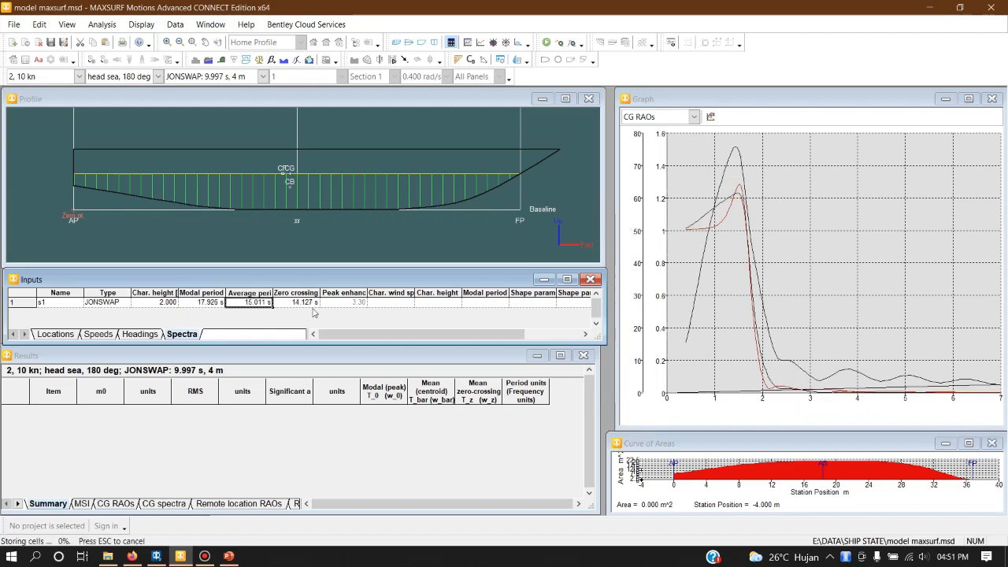
{"action": "left_click", "coordinate": [218, 304]}
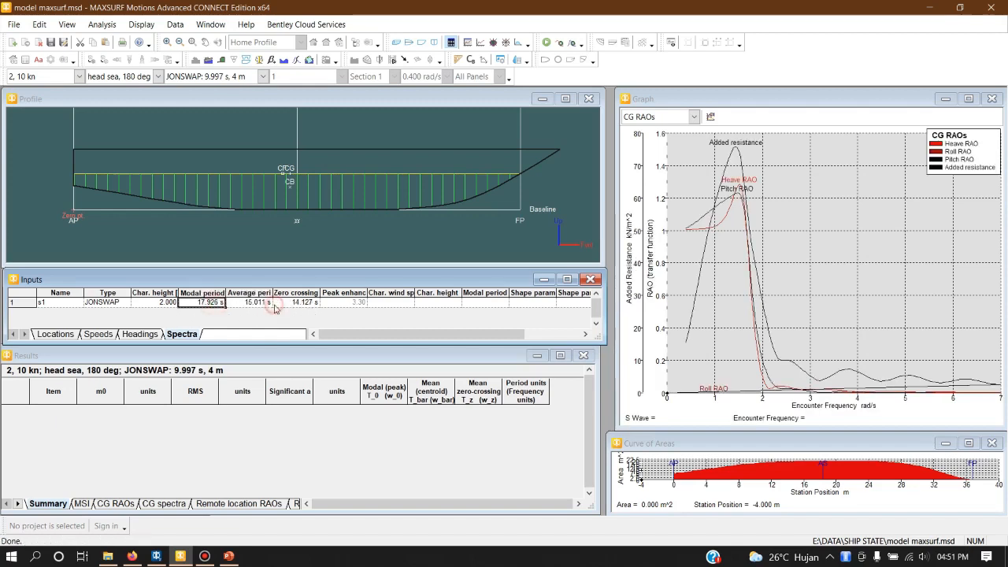
{"action": "left_click_drag", "start_coordinate": [253, 305], "coordinate": [100, 26]}
{"action": "left_click", "coordinate": [300, 304]}
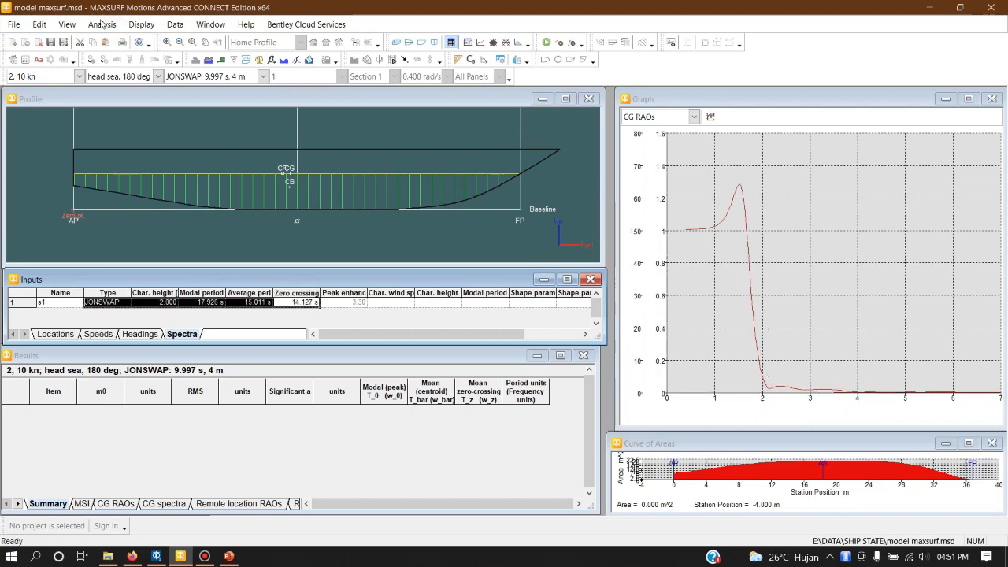
Calculate the spectra for the s1 JONSWAP spectrum and review the motion, velocity and acceleration rows of the results summary
{"action": "left_click", "coordinate": [105, 26]}
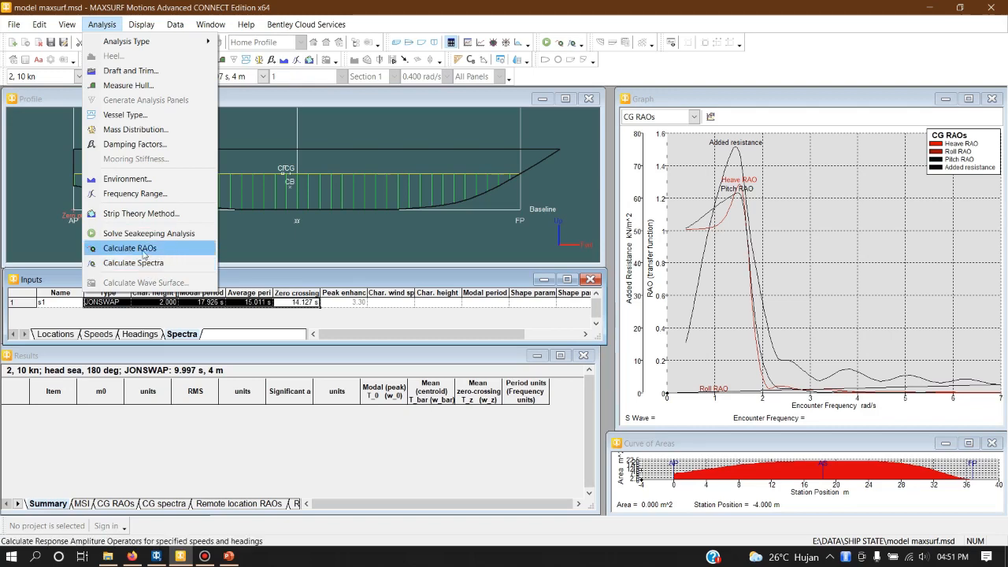
{"action": "left_click", "coordinate": [166, 265]}
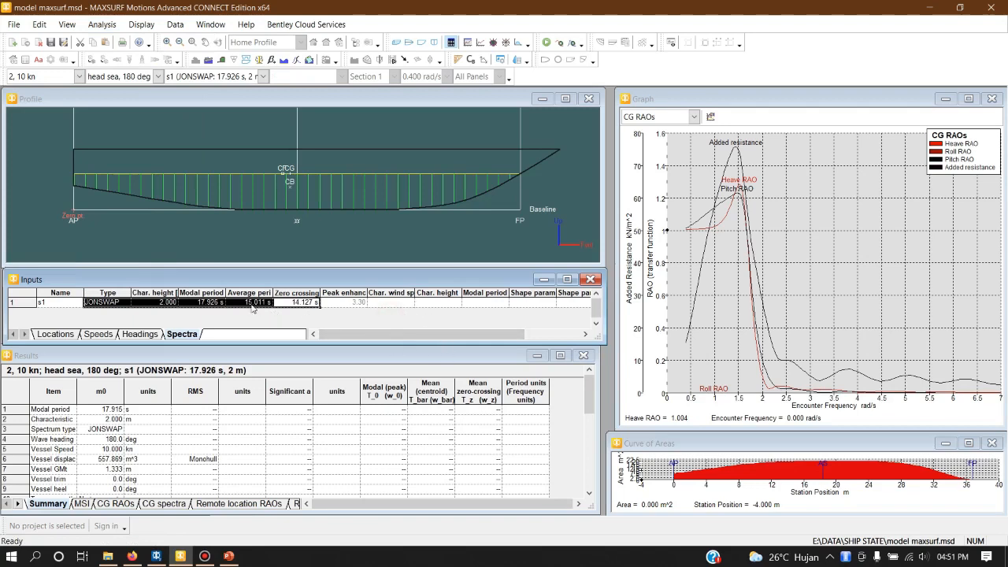
{"action": "left_click", "coordinate": [252, 305]}
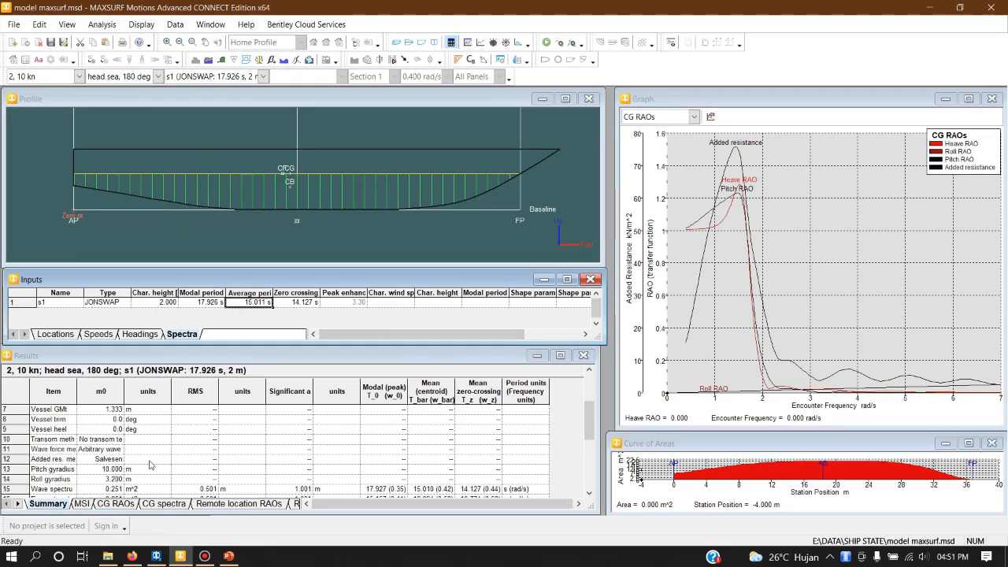
{"action": "scroll", "coordinate": [153, 464], "scroll_direction": "down", "scroll_amount": 6}
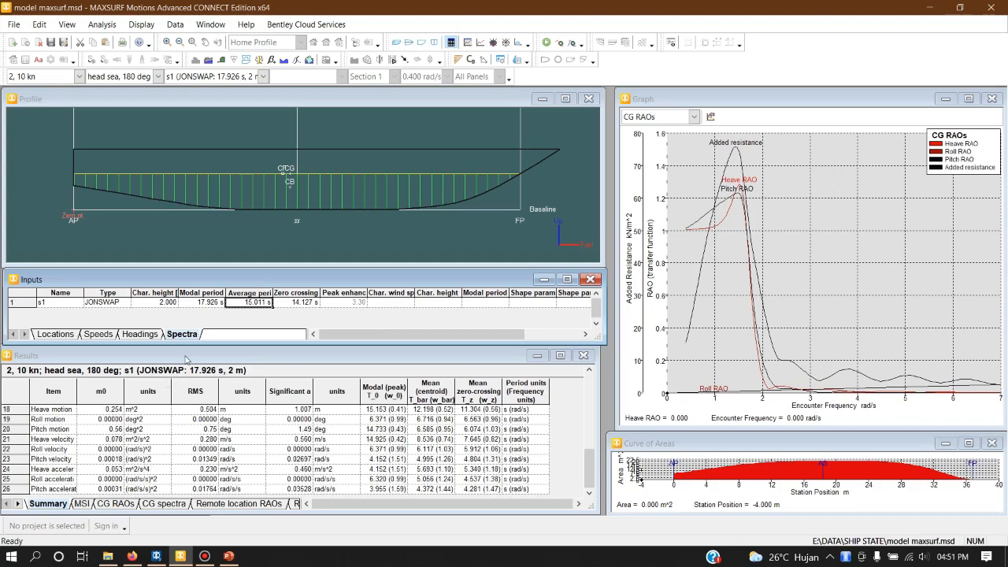
Enlarge the Results window and examine the heave, roll and pitch motion, velocity and acceleration rows, selecting their m0 and RMS values
{"action": "left_click_drag", "start_coordinate": [193, 349], "coordinate": [193, 288]}
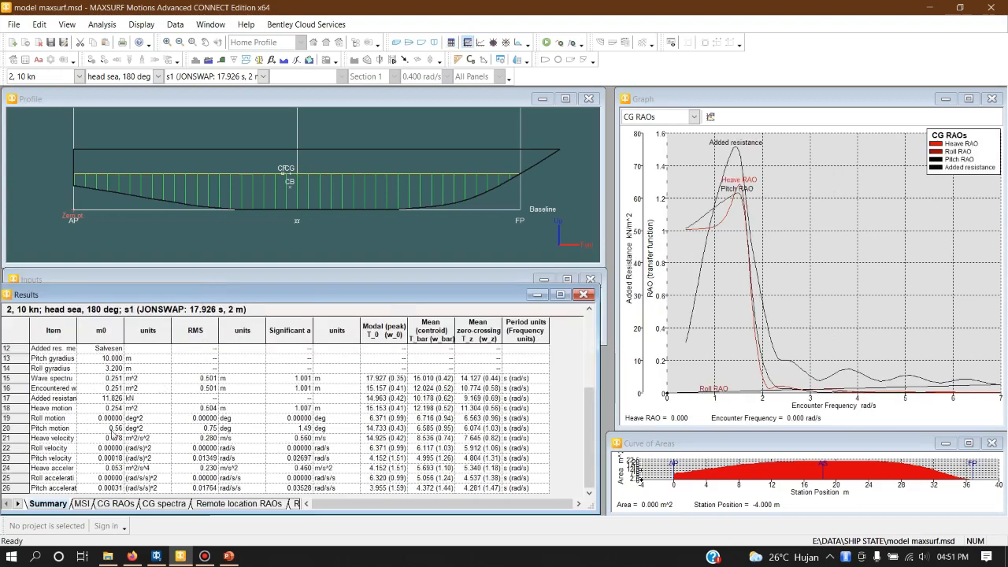
{"action": "left_click", "coordinate": [110, 438]}
{"action": "left_click", "coordinate": [99, 418]}
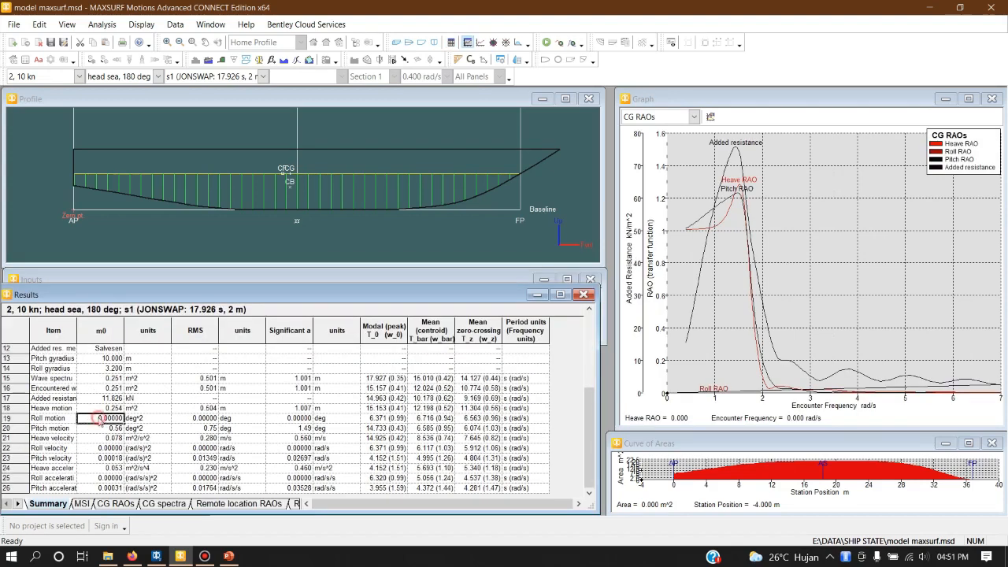
{"action": "left_click", "coordinate": [62, 418]}
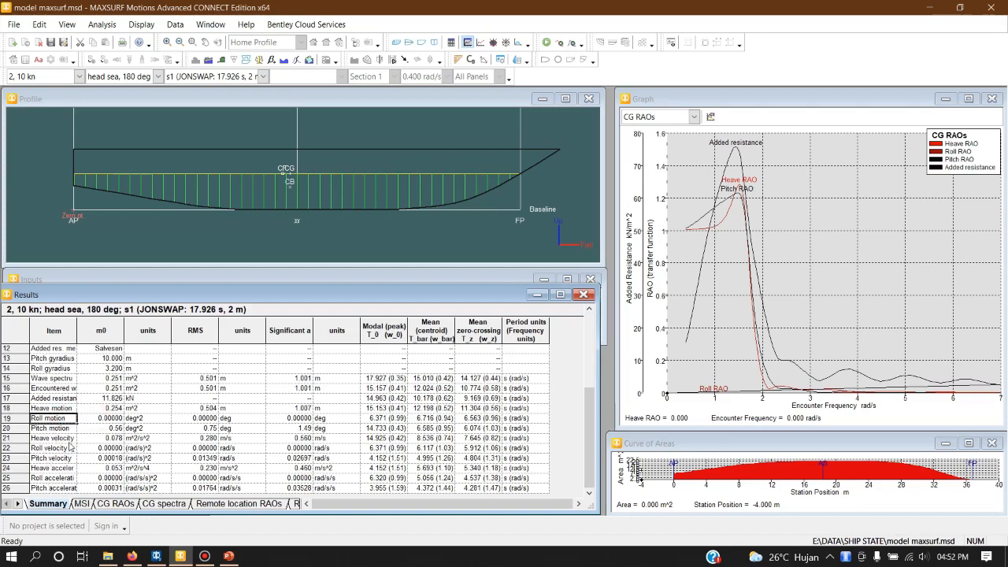
{"action": "left_click", "coordinate": [65, 408]}
{"action": "left_click", "coordinate": [67, 438]}
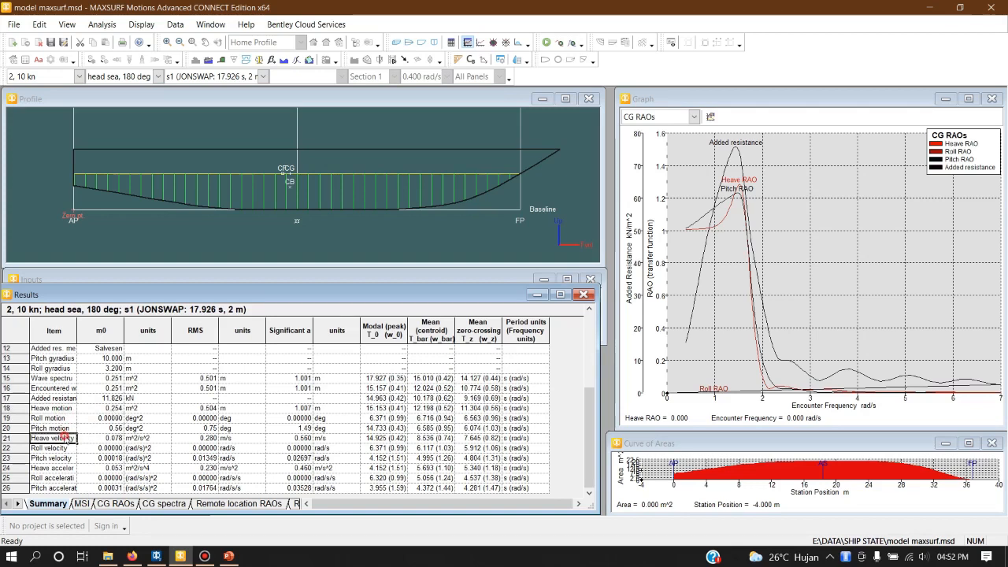
{"action": "left_click", "coordinate": [69, 478]}
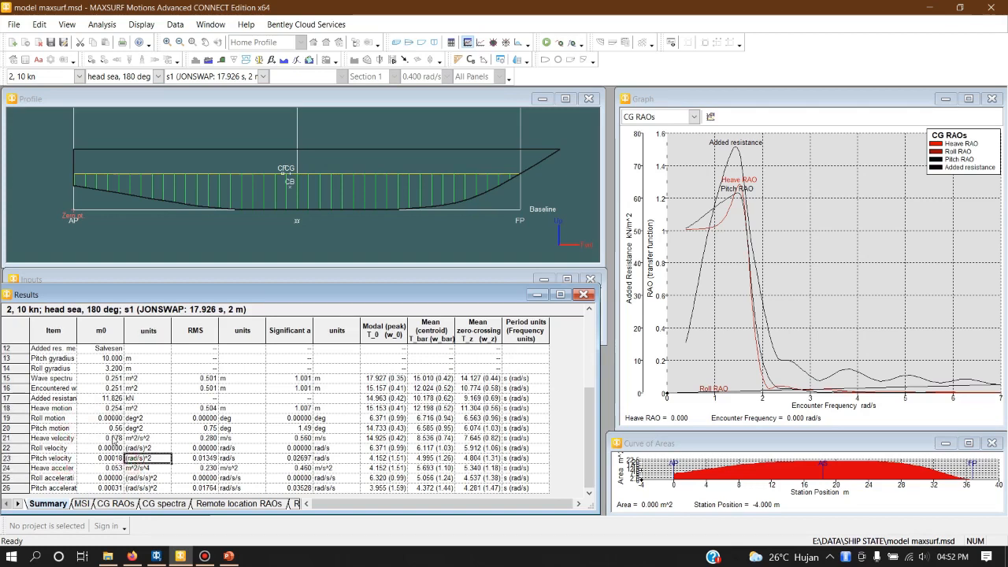
{"action": "left_click", "coordinate": [107, 478]}
{"action": "left_click", "coordinate": [117, 428]}
{"action": "scroll", "coordinate": [117, 429], "scroll_direction": "up", "scroll_amount": 3}
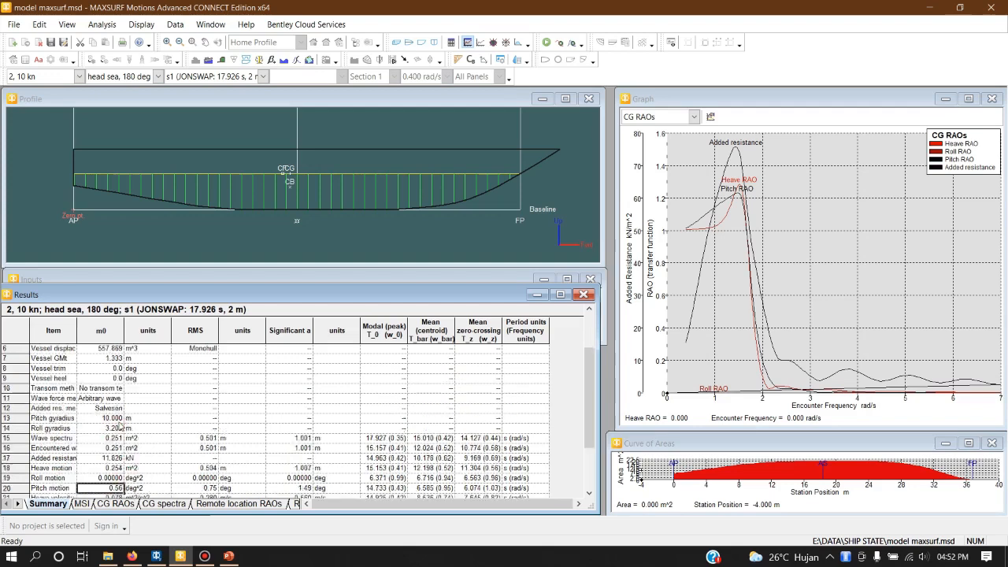
{"action": "scroll", "coordinate": [117, 428], "scroll_direction": "down", "scroll_amount": 3}
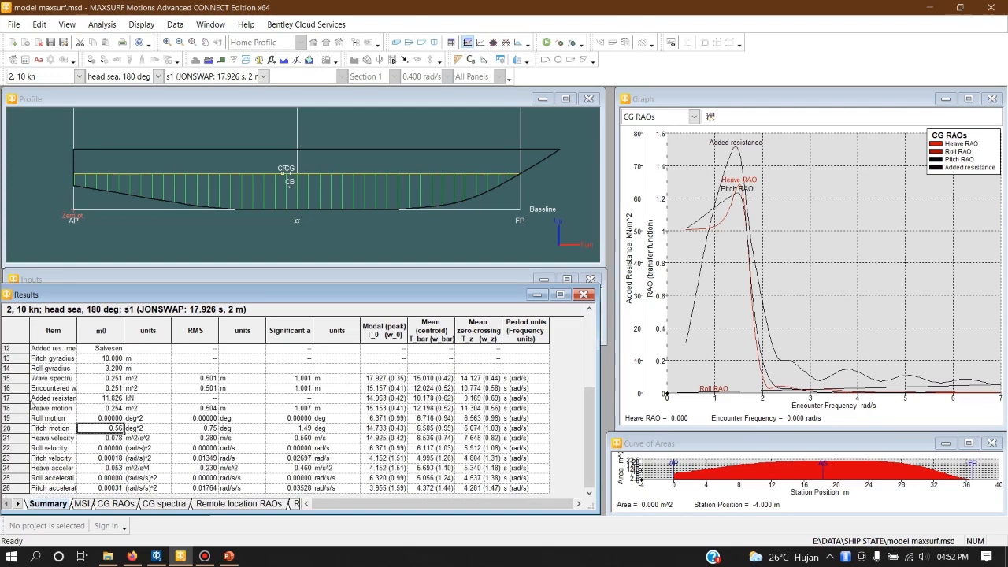
{"action": "left_click_drag", "start_coordinate": [36, 411], "coordinate": [250, 497]}
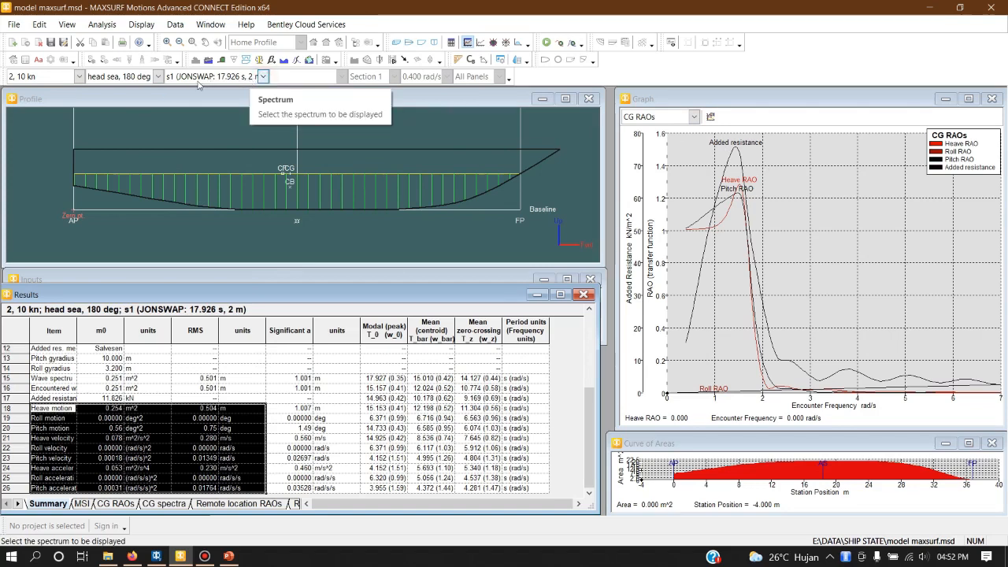
Show the results for the beamsea, 90 deg heading and switch to the MAXSURF #19 presentation in PowerPoint
{"action": "left_click", "coordinate": [158, 76]}
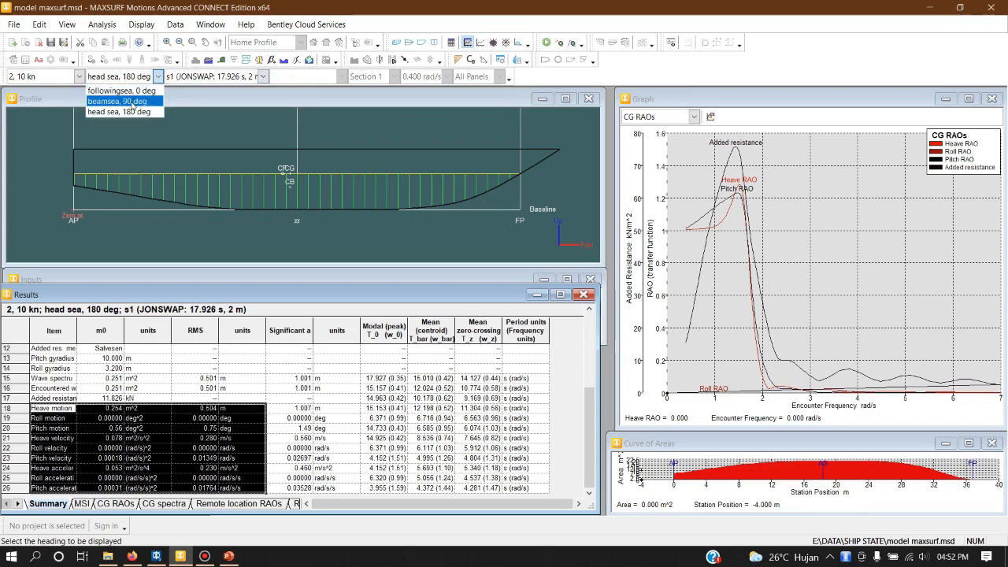
{"action": "left_click", "coordinate": [132, 102]}
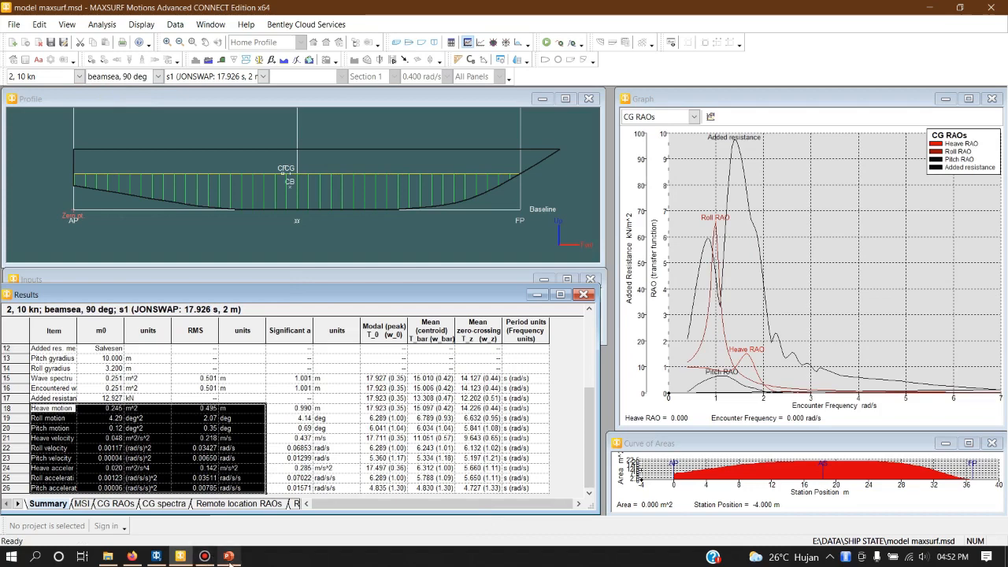
{"action": "left_click", "coordinate": [228, 556]}
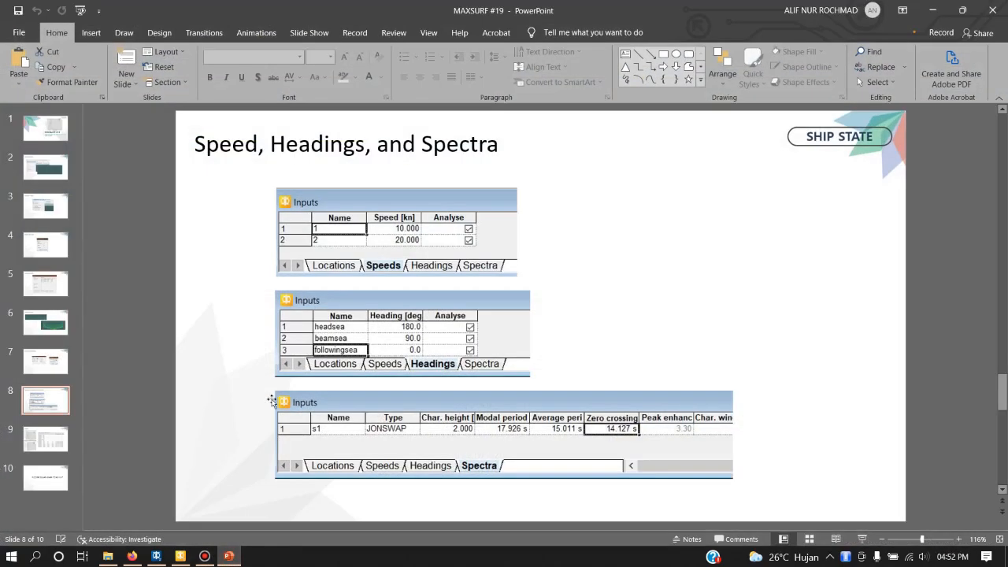